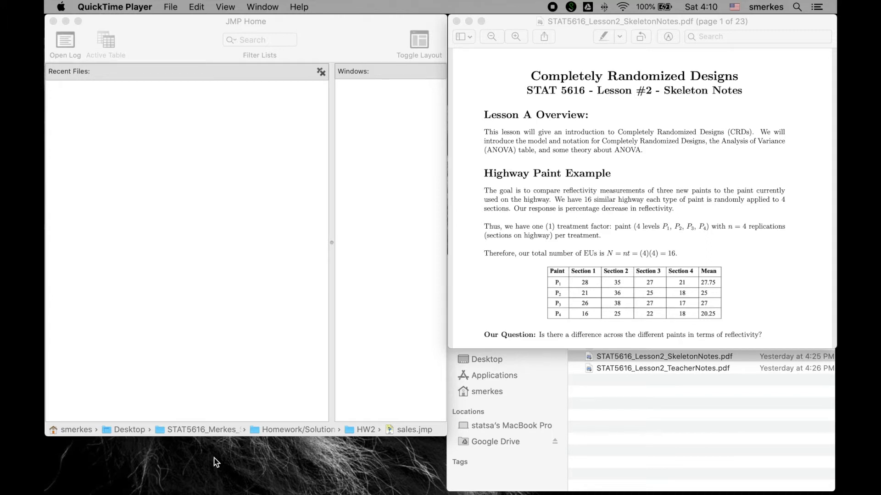
Step: Switch to JMP, bring the notes' Paint Example strip charts into view, and open the paintExample.csv data file
{"action": "left_click", "coordinate": [225, 320]}
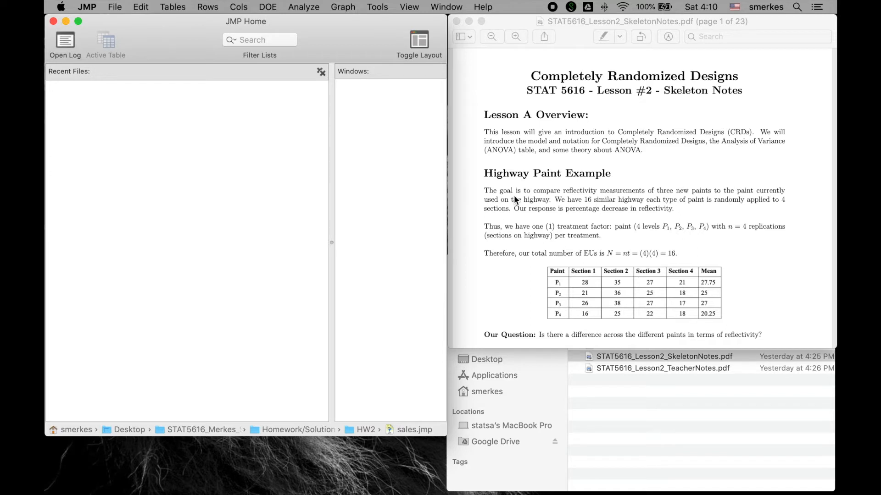
{"action": "scroll", "coordinate": [514, 194], "scroll_direction": "down", "scroll_amount": 2}
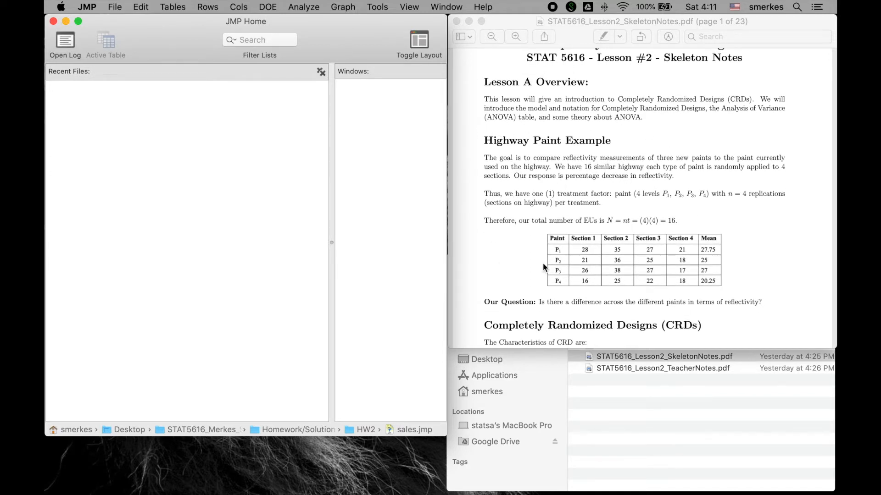
{"action": "scroll", "coordinate": [794, 182], "scroll_direction": "down", "scroll_amount": 20}
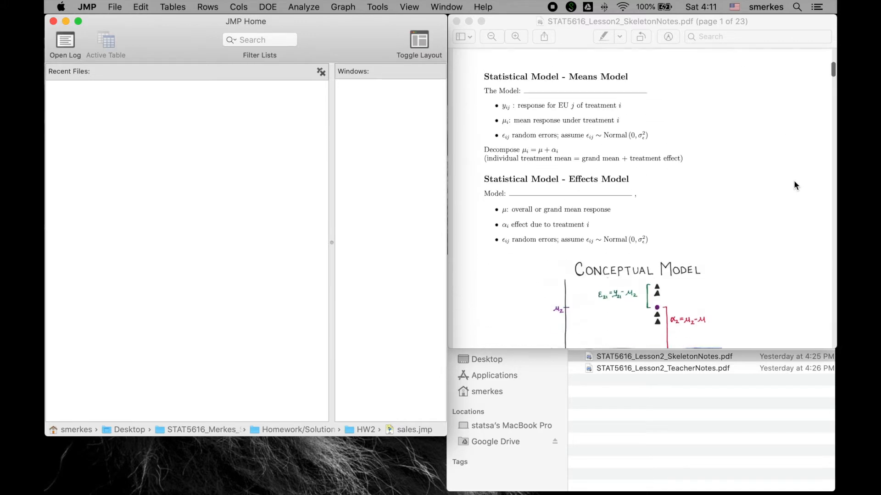
{"action": "scroll", "coordinate": [794, 181], "scroll_direction": "down", "scroll_amount": 15}
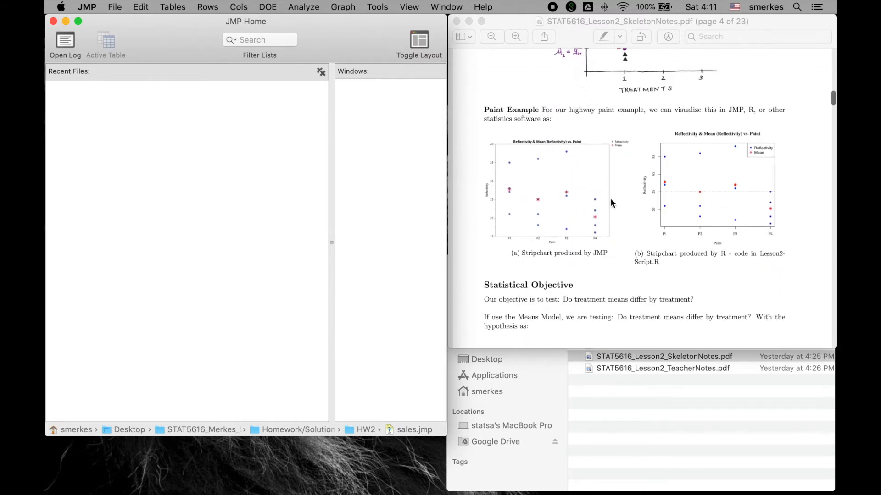
{"action": "left_click", "coordinate": [114, 6]}
{"action": "left_click", "coordinate": [122, 33]}
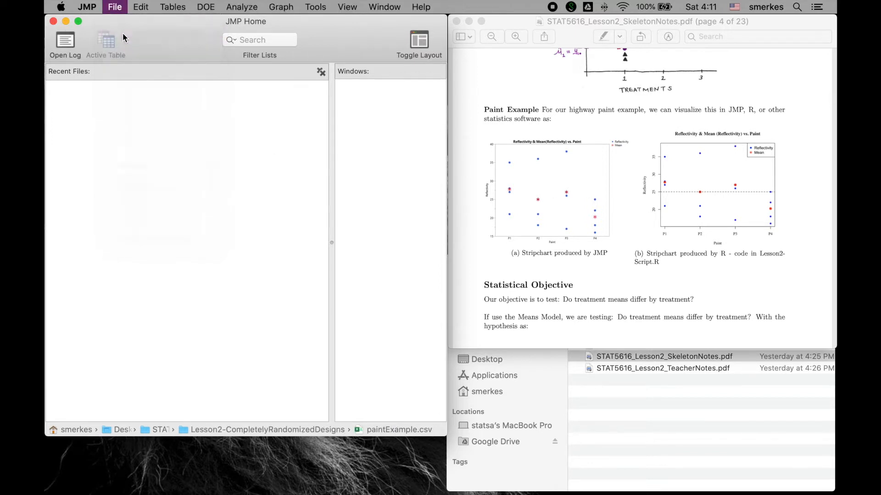
{"action": "double_click", "coordinate": [331, 170]}
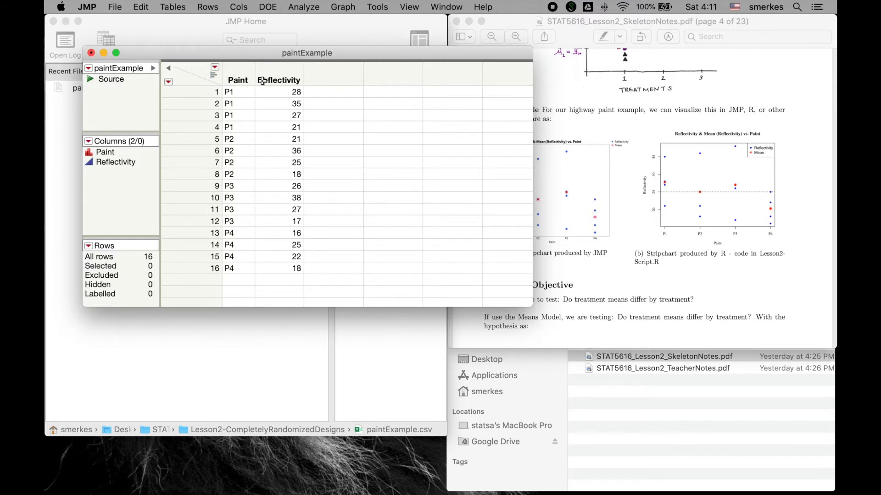
Step: Create a Graph Builder plot of the paint data with Reflectivity on the Y axis and Paint on the X axis
{"action": "left_click", "coordinate": [346, 9]}
{"action": "left_click", "coordinate": [346, 18]}
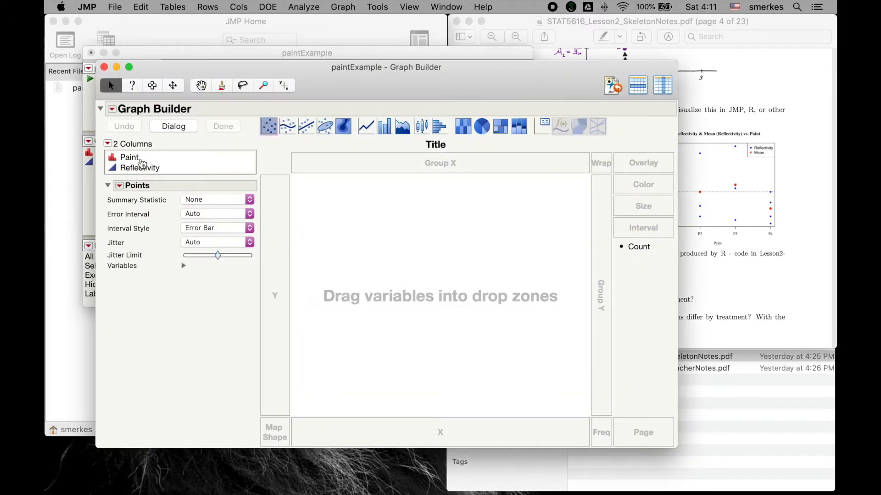
{"action": "left_click_drag", "start_coordinate": [140, 168], "coordinate": [275, 347]}
{"action": "mouse_move", "coordinate": [140, 163]}
{"action": "left_mouse_down"}
{"action": "mouse_move", "coordinate": [330, 307]}
{"action": "mouse_move", "coordinate": [410, 422]}
{"action": "mouse_move", "coordinate": [406, 434]}
{"action": "left_mouse_up"}
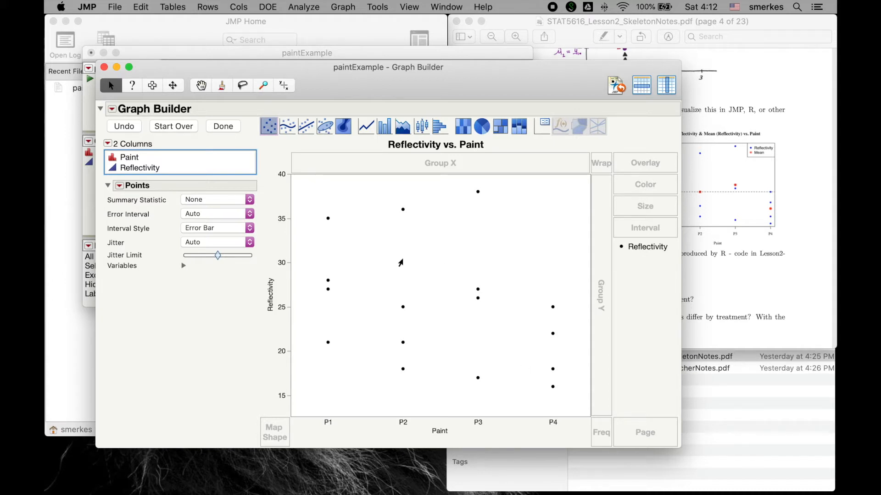
Step: Add a second Points element to the graph and set its summary statistic to Mean
{"action": "right_click", "coordinate": [401, 262]}
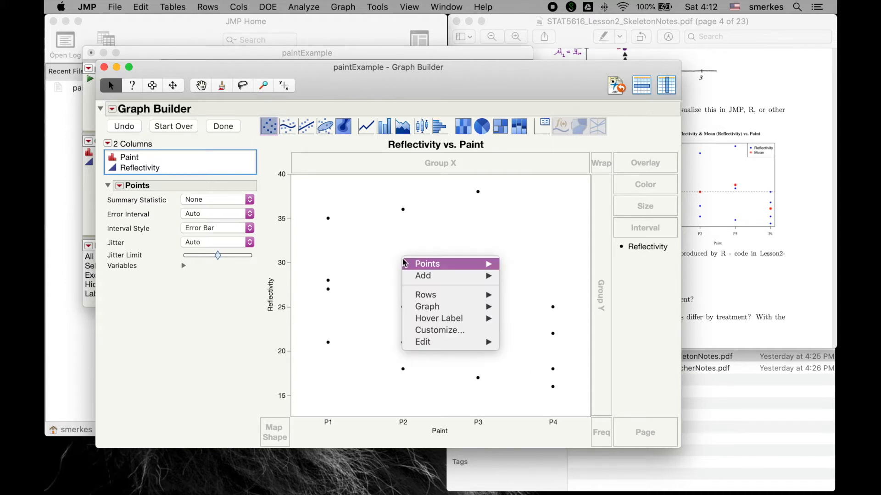
{"action": "mouse_move", "coordinate": [423, 275]}
{"action": "left_click", "coordinate": [519, 275]}
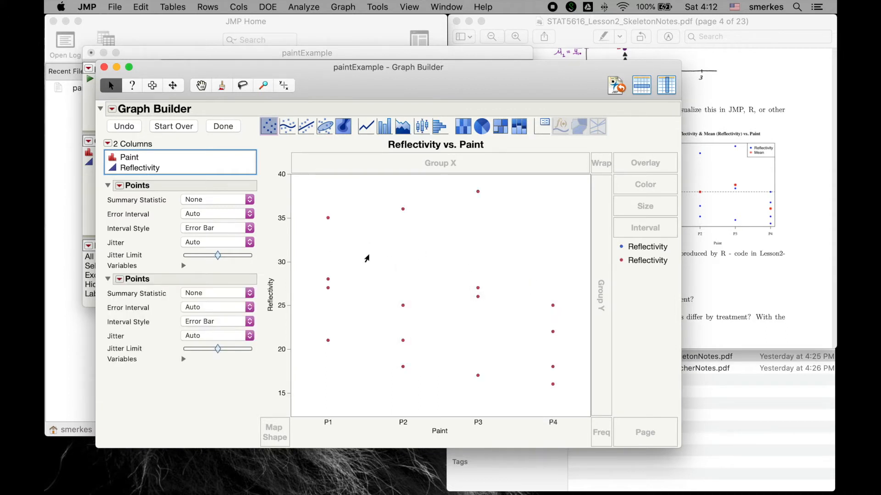
{"action": "right_click", "coordinate": [369, 259]}
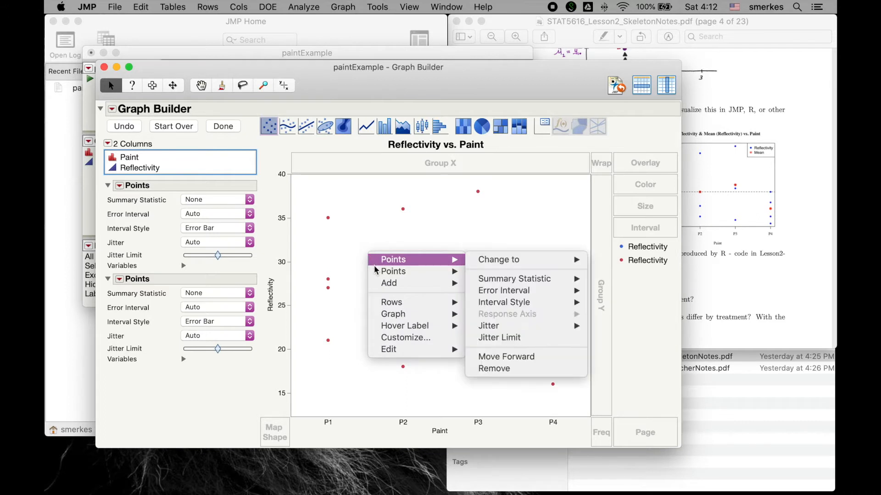
{"action": "mouse_move", "coordinate": [393, 271]}
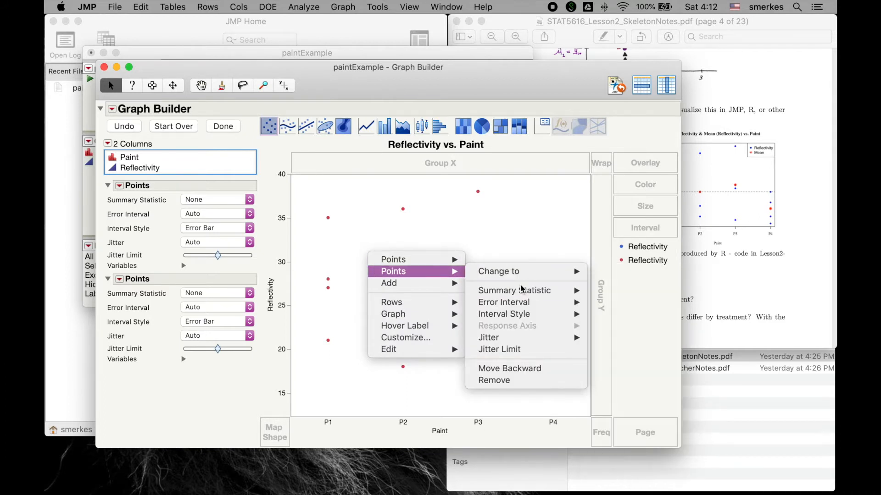
{"action": "mouse_move", "coordinate": [523, 291]}
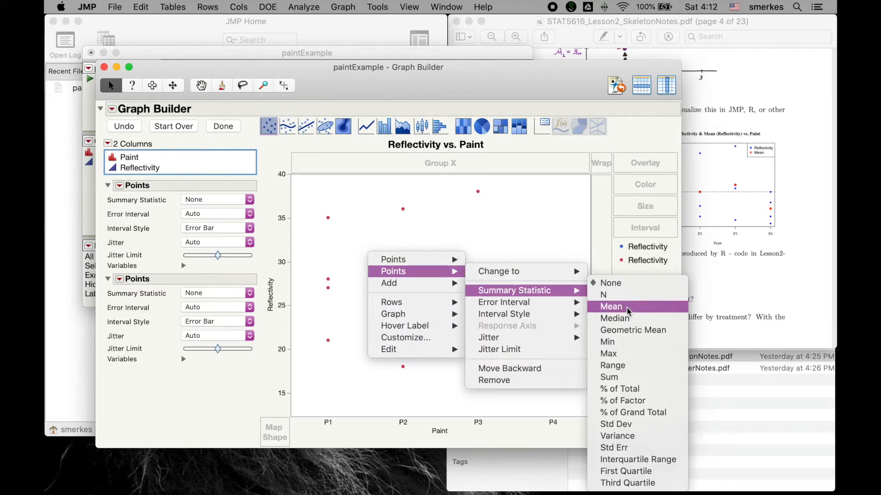
{"action": "left_click", "coordinate": [628, 307]}
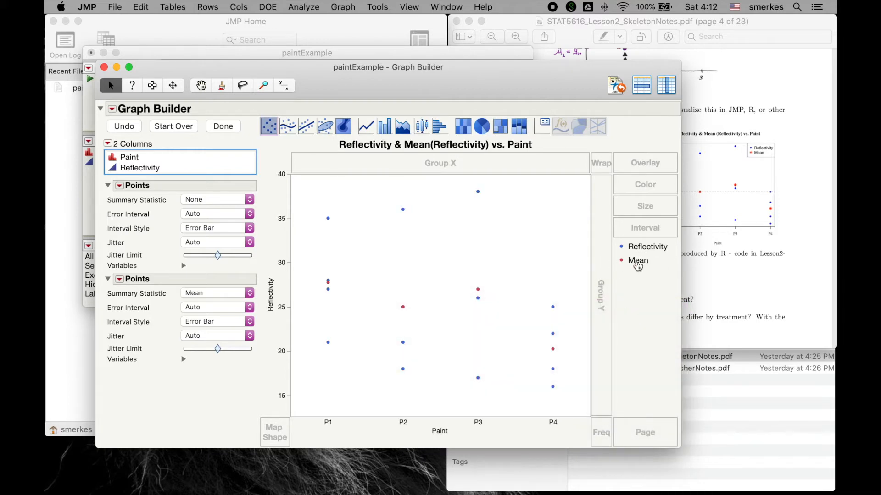
Step: Change the marker of the Mean points to an asterisk
{"action": "left_click", "coordinate": [638, 261]}
{"action": "right_click", "coordinate": [637, 265]}
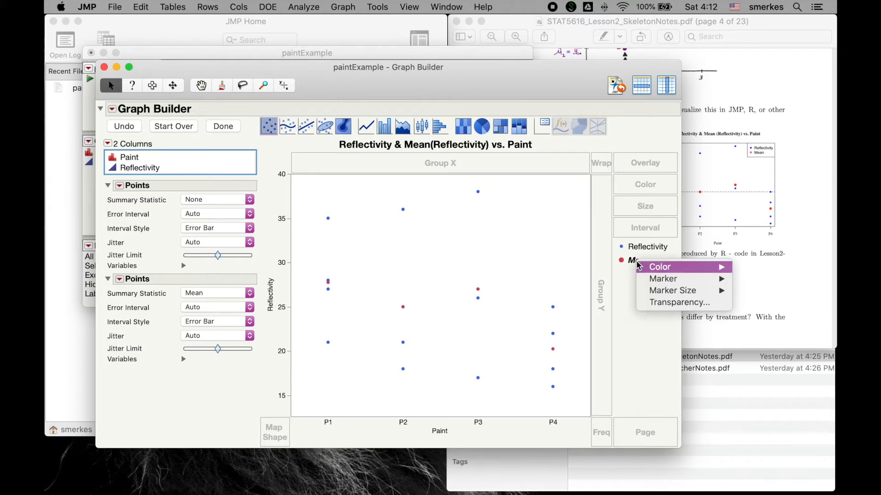
{"action": "mouse_move", "coordinate": [651, 280]}
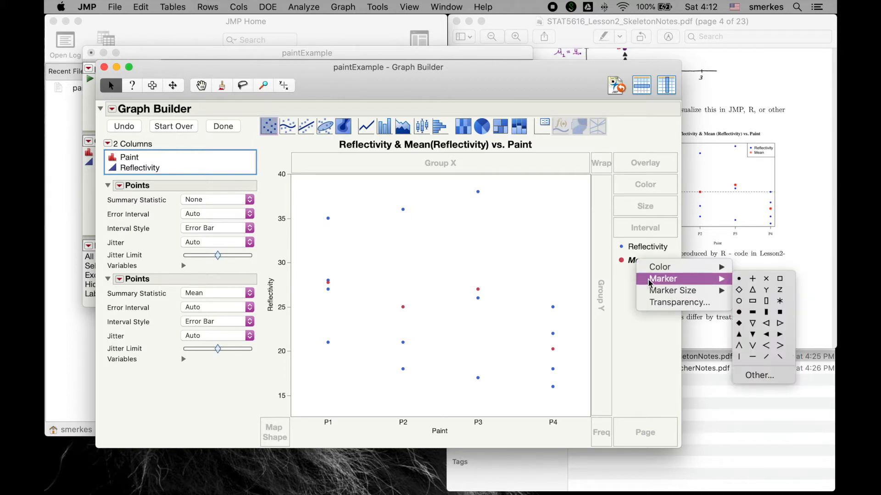
{"action": "left_click", "coordinate": [785, 305]}
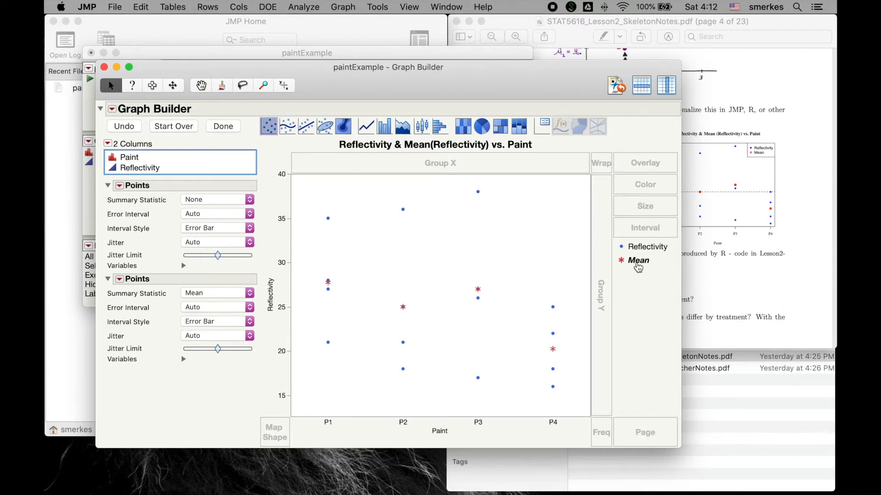
{"action": "right_click", "coordinate": [637, 265]}
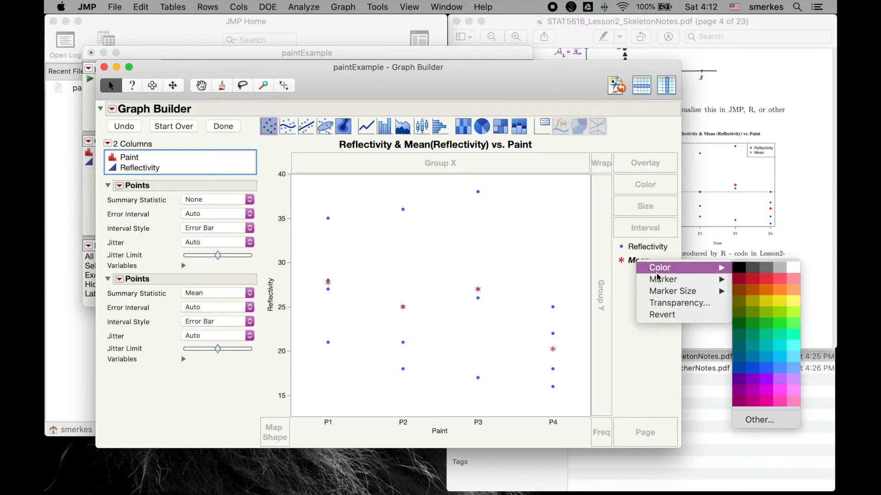
{"action": "left_click", "coordinate": [629, 280]}
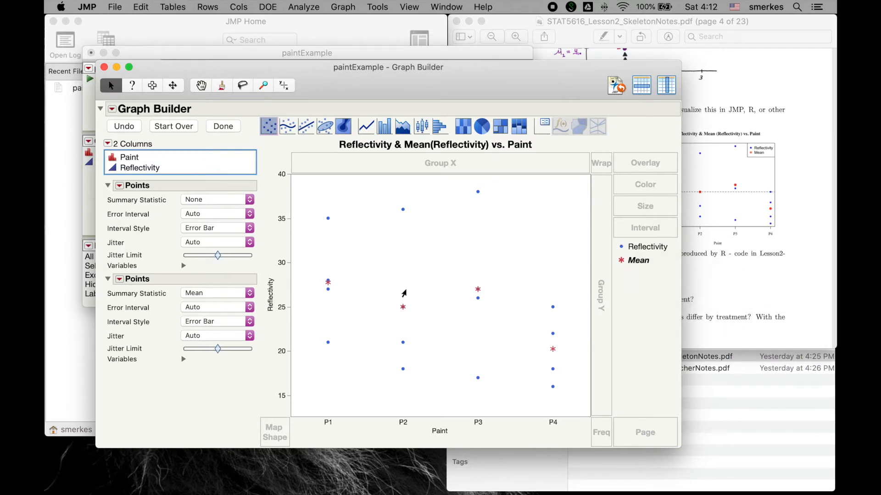
Step: Add a Line element to the graph and exclude the X variable Paint from it so it shows the overall mean
{"action": "right_click", "coordinate": [404, 294]}
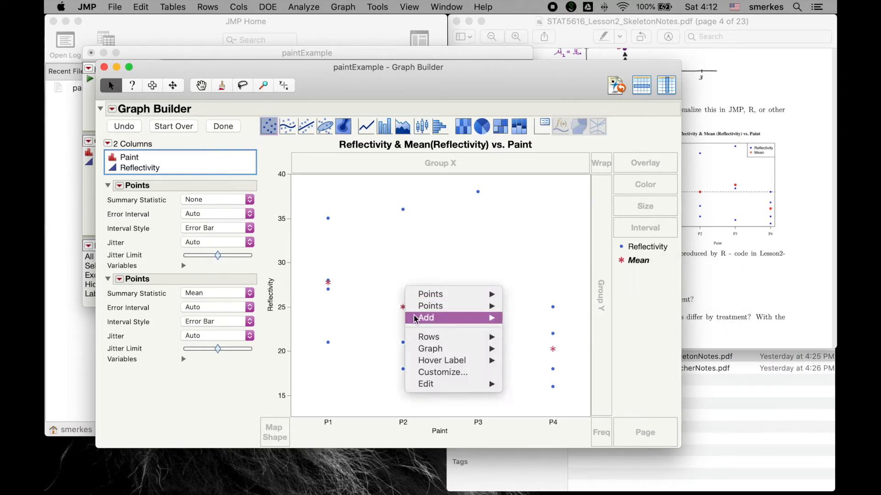
{"action": "mouse_move", "coordinate": [418, 318]}
{"action": "left_click", "coordinate": [536, 364]}
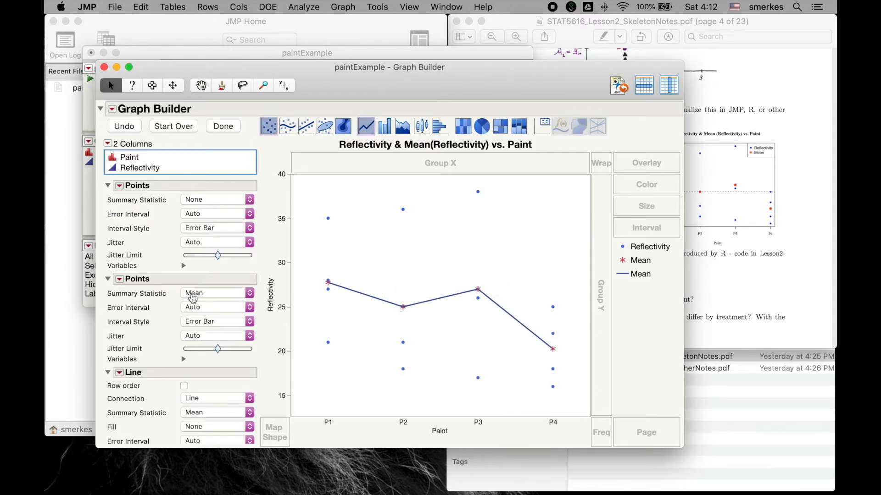
{"action": "scroll", "coordinate": [193, 299], "scroll_direction": "down", "scroll_amount": 3}
{"action": "scroll", "coordinate": [193, 299], "scroll_direction": "down", "scroll_amount": 3}
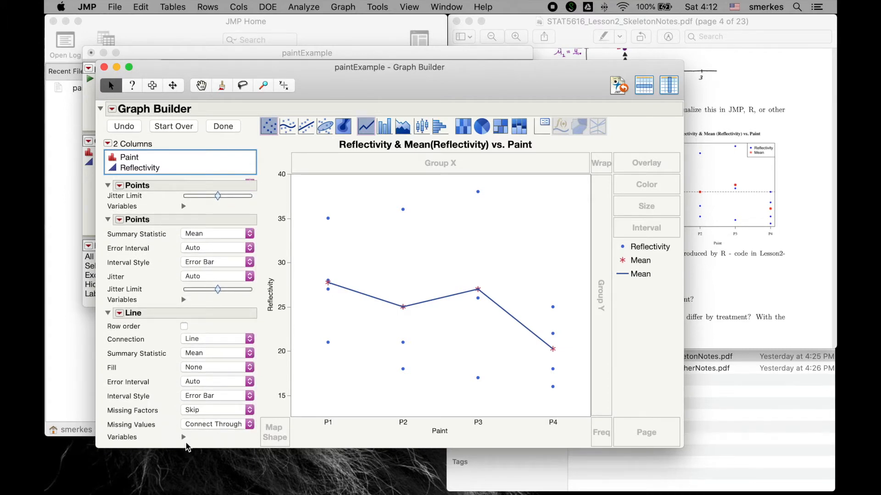
{"action": "scroll", "coordinate": [185, 408], "scroll_direction": "down", "scroll_amount": 3}
{"action": "left_click", "coordinate": [184, 405]}
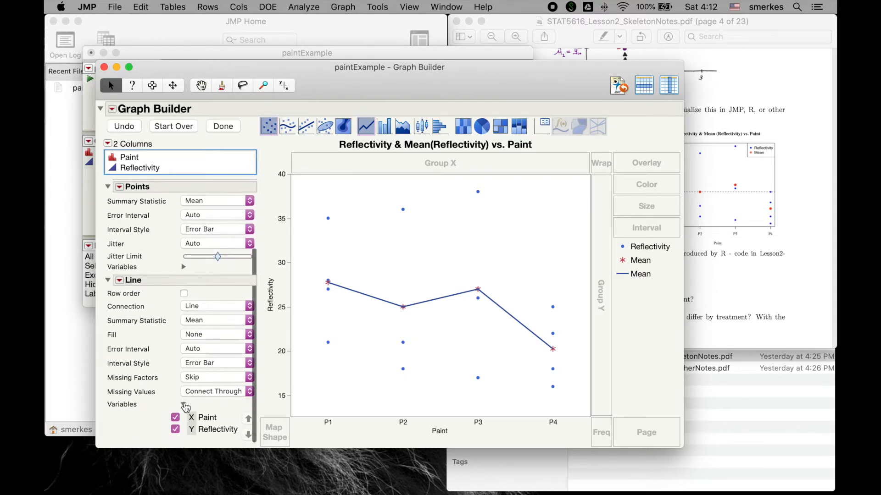
{"action": "left_click", "coordinate": [175, 416]}
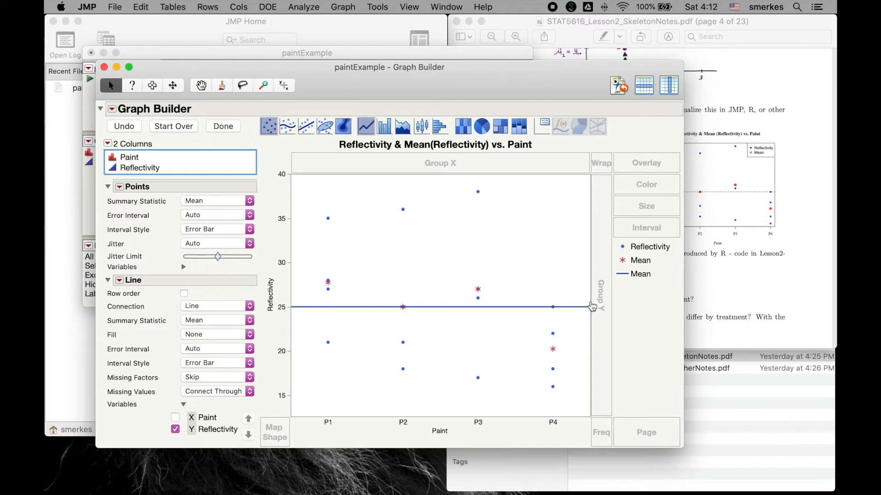
Step: Format the Mean line with a dotted line style and a magenta line color
{"action": "right_click", "coordinate": [636, 276]}
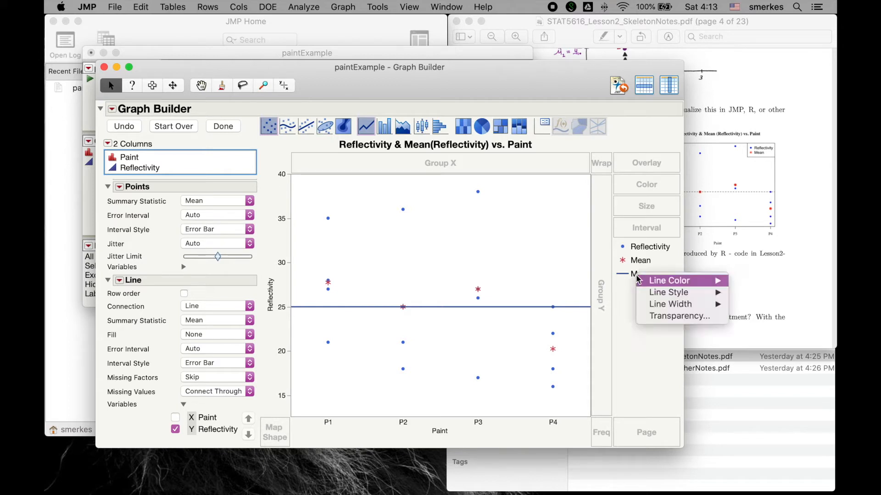
{"action": "mouse_move", "coordinate": [651, 298]}
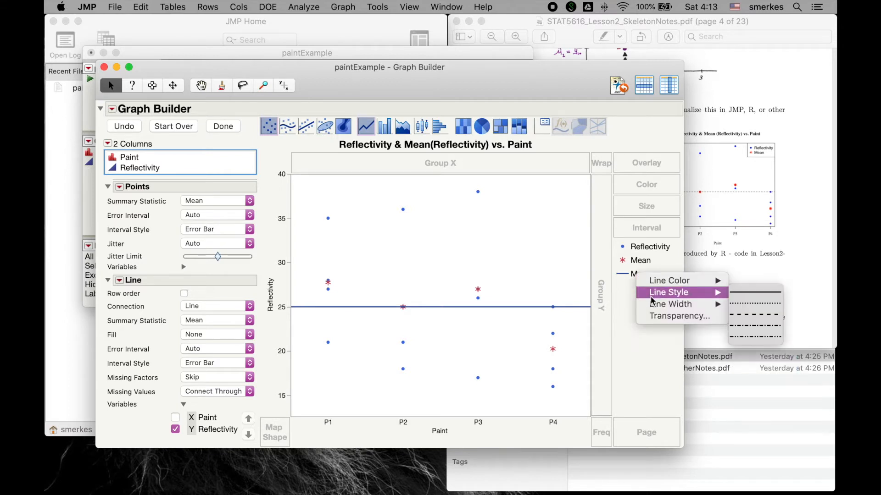
{"action": "left_click", "coordinate": [761, 304]}
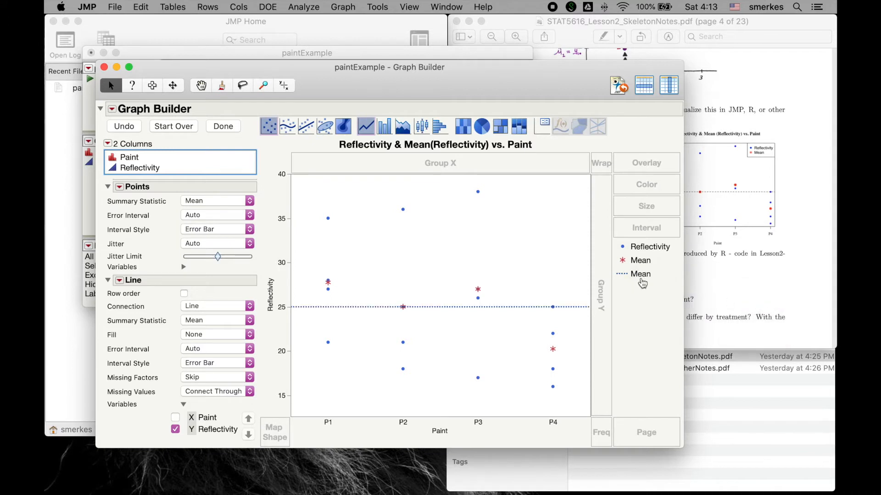
{"action": "right_click", "coordinate": [640, 276]}
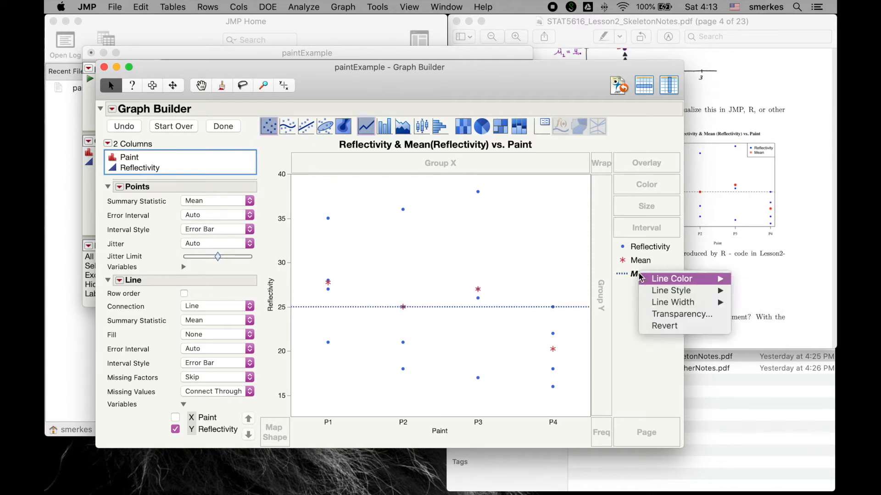
{"action": "mouse_move", "coordinate": [642, 279]}
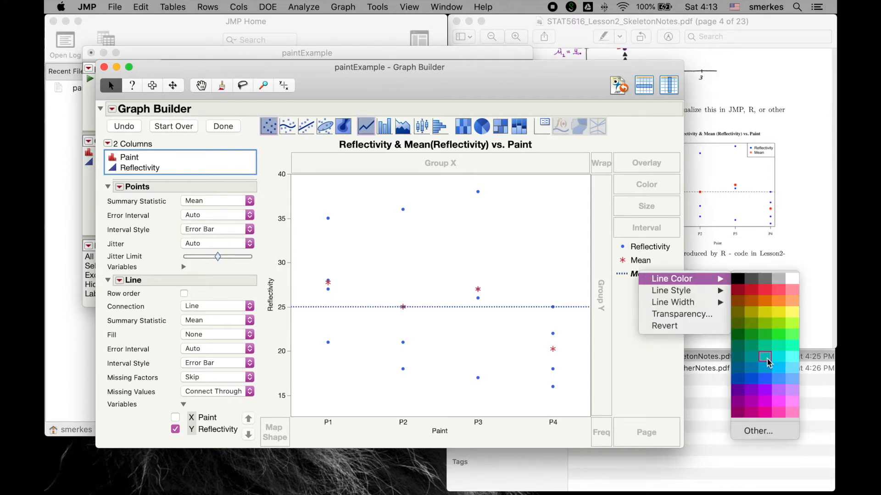
{"action": "left_click", "coordinate": [767, 403]}
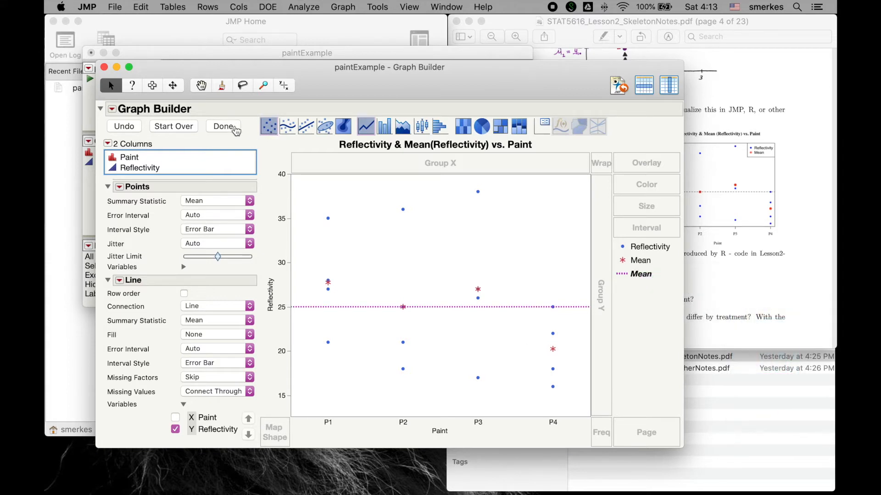
Step: Finish the graph, select it with the Selection tool, and close the Graph Builder window
{"action": "left_click", "coordinate": [232, 128]}
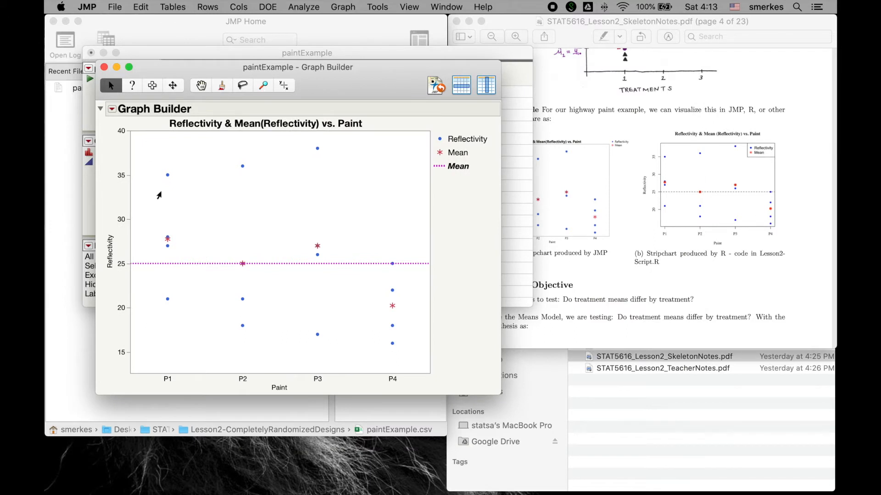
{"action": "left_click", "coordinate": [154, 90]}
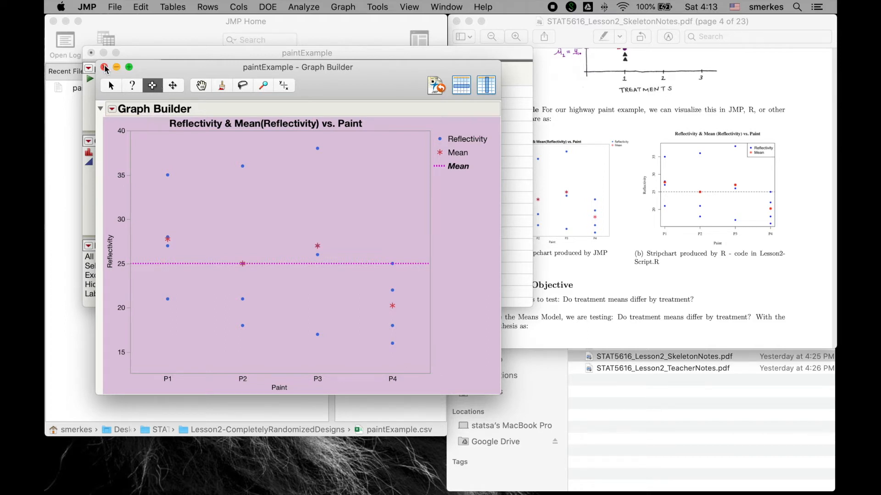
{"action": "left_click", "coordinate": [104, 68]}
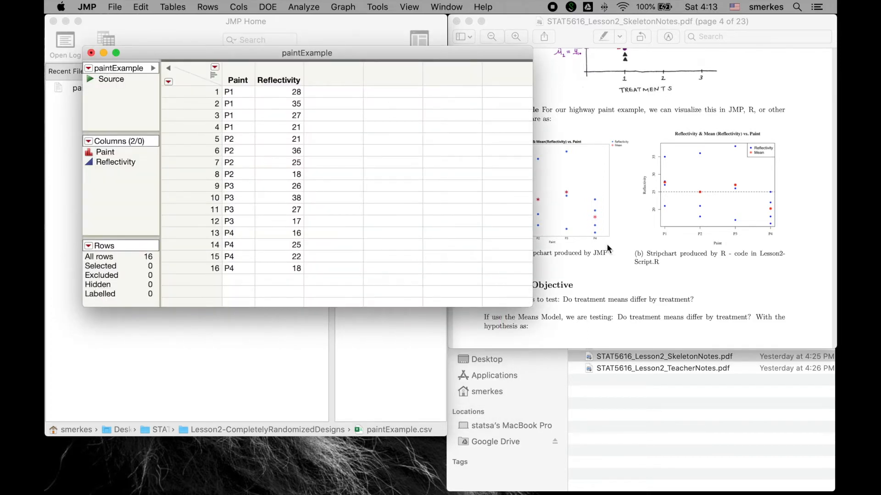
Step: Bring the notes' Computer Output section with the ANOVA results into view, and narrow and reposition the paintExample window beside it
{"action": "scroll", "coordinate": [607, 248], "scroll_direction": "down", "scroll_amount": 10}
{"action": "scroll", "coordinate": [607, 248], "scroll_direction": "down", "scroll_amount": 2}
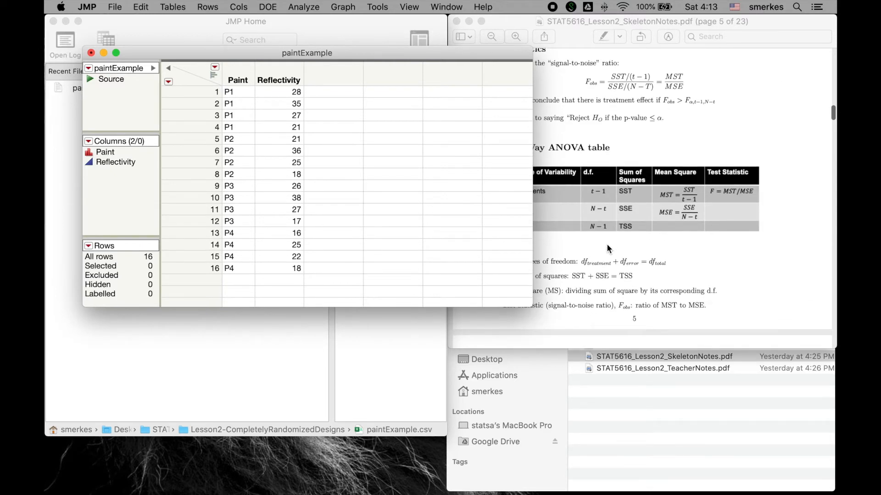
{"action": "scroll", "coordinate": [660, 248], "scroll_direction": "down", "scroll_amount": 15}
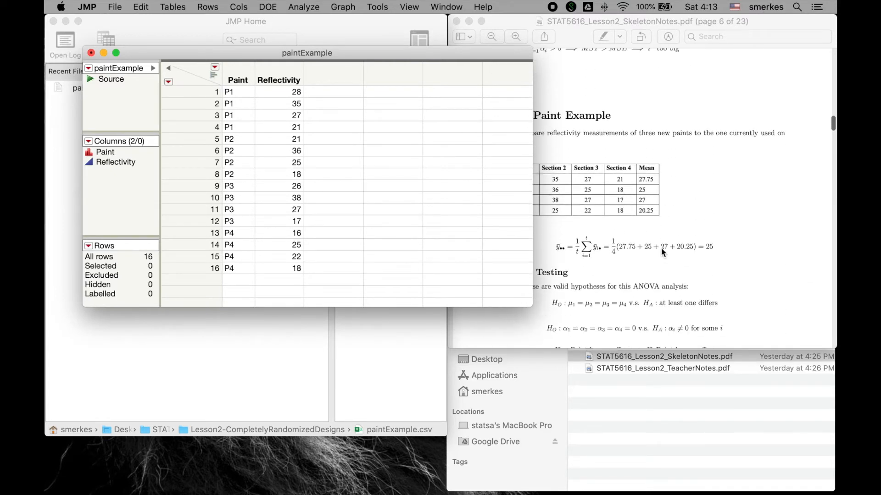
{"action": "scroll", "coordinate": [660, 246], "scroll_direction": "down", "scroll_amount": 10}
{"action": "mouse_move", "coordinate": [458, 55]}
{"action": "left_mouse_down"}
{"action": "mouse_move", "coordinate": [379, 56]}
{"action": "mouse_move", "coordinate": [447, 59]}
{"action": "left_mouse_up"}
{"action": "left_click_drag", "start_coordinate": [510, 55], "coordinate": [465, 53]}
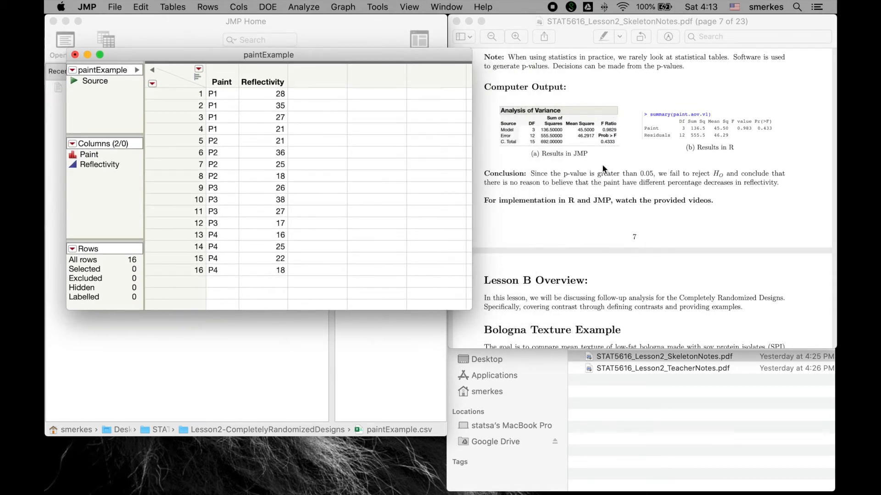
Step: Fit a least squares model with Reflectivity as the response and Paint as the model effect
{"action": "left_click", "coordinate": [314, 9]}
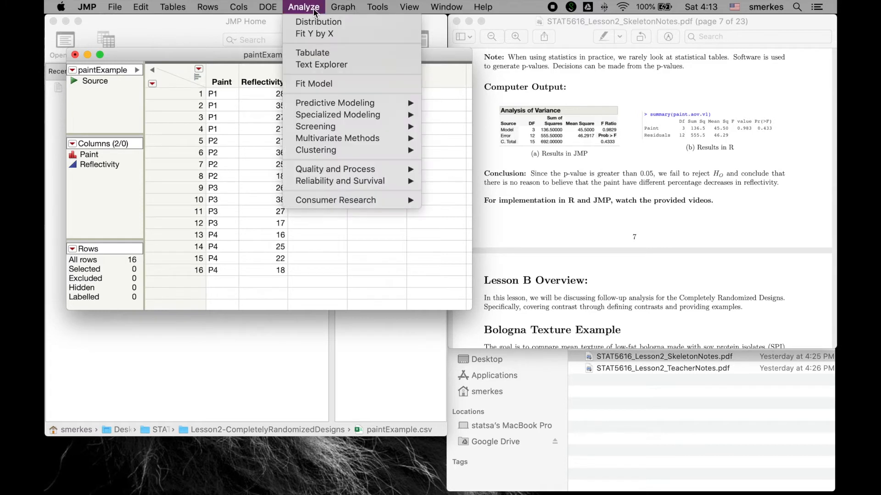
{"action": "left_click", "coordinate": [312, 85]}
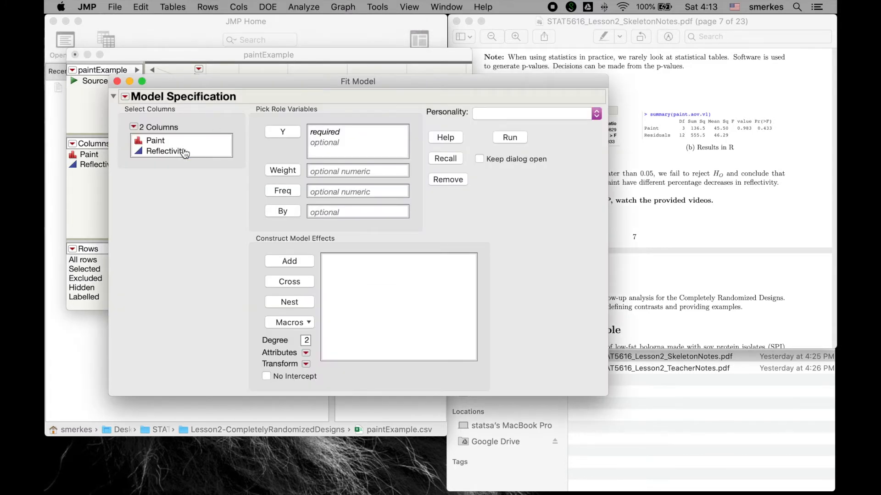
{"action": "left_click", "coordinate": [185, 152]}
{"action": "left_click", "coordinate": [276, 133]}
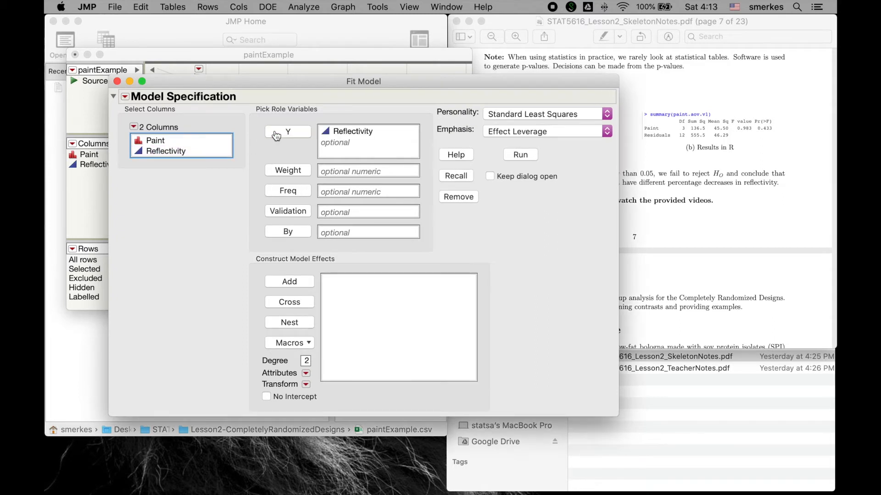
{"action": "left_click", "coordinate": [162, 142]}
{"action": "mouse_move", "coordinate": [165, 140]}
{"action": "left_mouse_down"}
{"action": "mouse_move", "coordinate": [370, 250]}
{"action": "mouse_move", "coordinate": [365, 298]}
{"action": "left_mouse_up"}
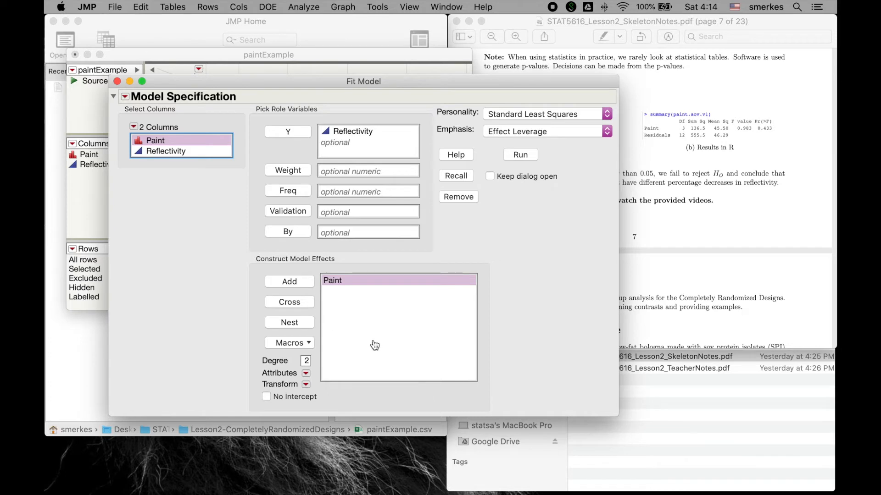
{"action": "left_click", "coordinate": [521, 155]}
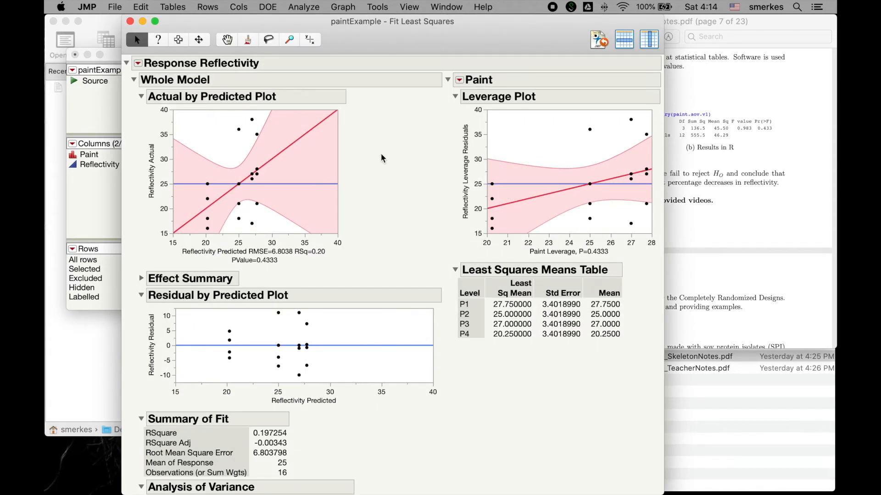
Step: Bring the Analysis of Variance table into view, and shorten and reposition the Fit Least Squares window to compare it with the notes
{"action": "scroll", "coordinate": [360, 234], "scroll_direction": "down", "scroll_amount": 4}
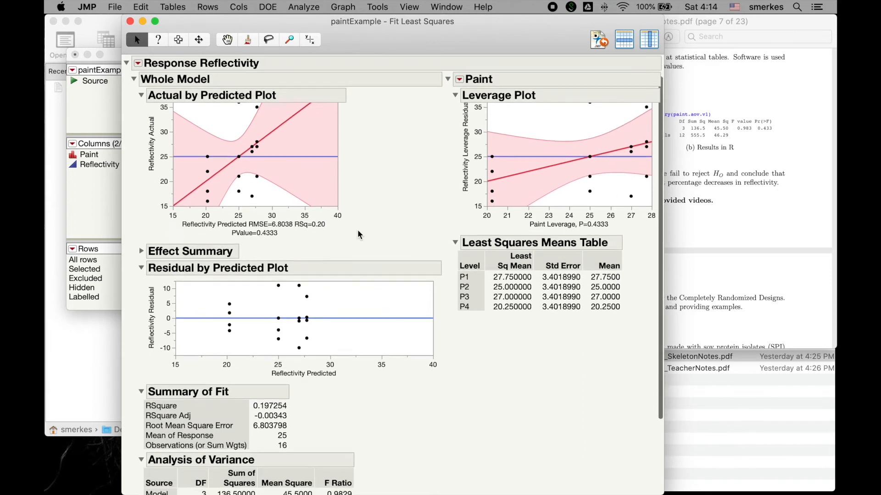
{"action": "scroll", "coordinate": [360, 235], "scroll_direction": "down", "scroll_amount": 2}
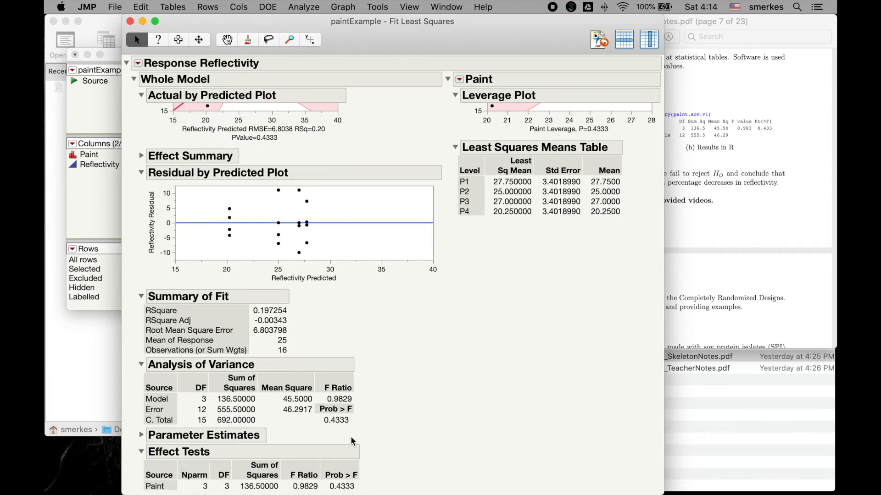
{"action": "left_click_drag", "start_coordinate": [390, 39], "coordinate": [393, 6]}
{"action": "left_click_drag", "start_coordinate": [126, 493], "coordinate": [136, 448]}
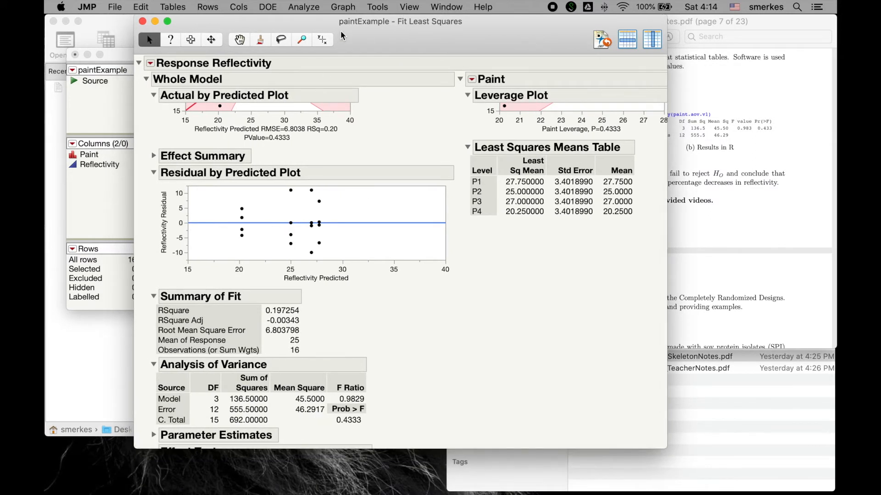
{"action": "left_click_drag", "start_coordinate": [369, 41], "coordinate": [387, 14]}
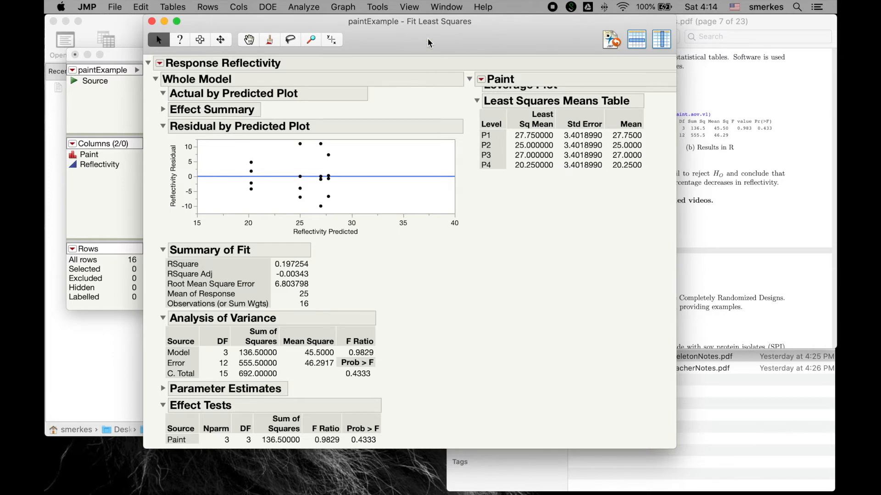
{"action": "left_click_drag", "start_coordinate": [430, 22], "coordinate": [371, 22]}
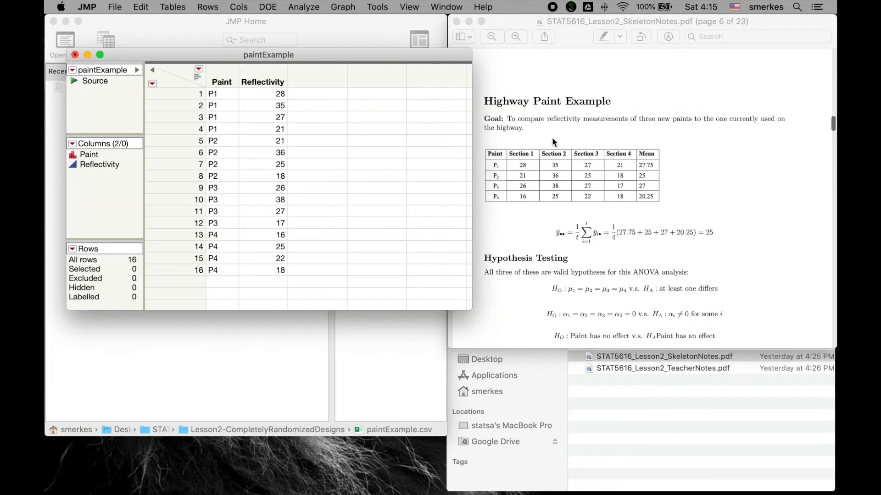
Step: Bring the Lesson B Overview and Bologna Texture Example in the notes into view
{"action": "scroll", "coordinate": [553, 142], "scroll_direction": "down", "scroll_amount": 10}
{"action": "scroll", "coordinate": [554, 143], "scroll_direction": "down", "scroll_amount": 10}
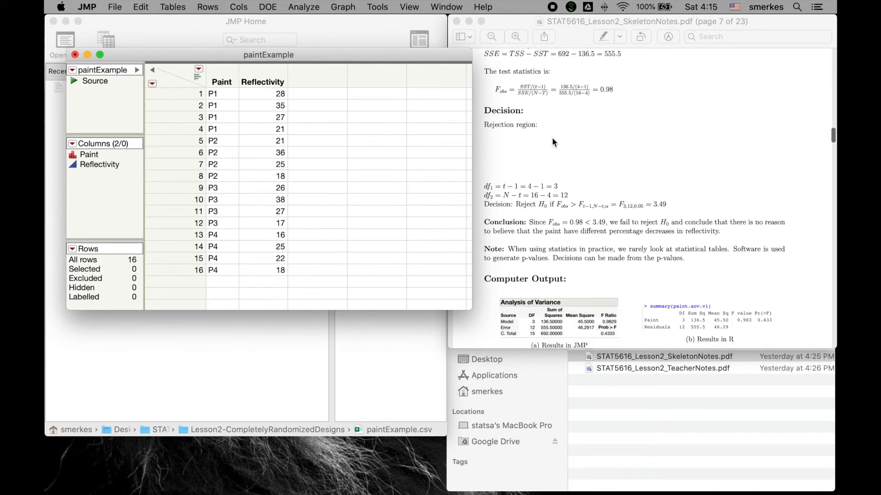
{"action": "scroll", "coordinate": [581, 153], "scroll_direction": "down", "scroll_amount": 9}
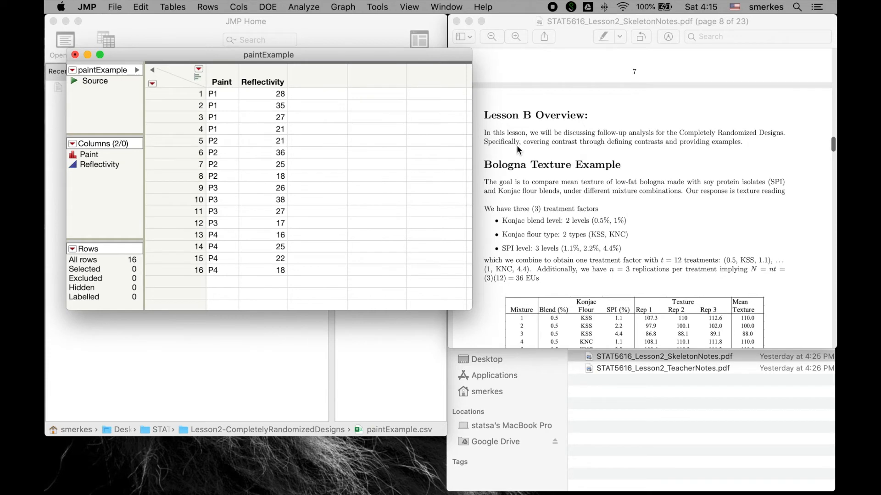
{"action": "scroll", "coordinate": [512, 178], "scroll_direction": "down", "scroll_amount": 2}
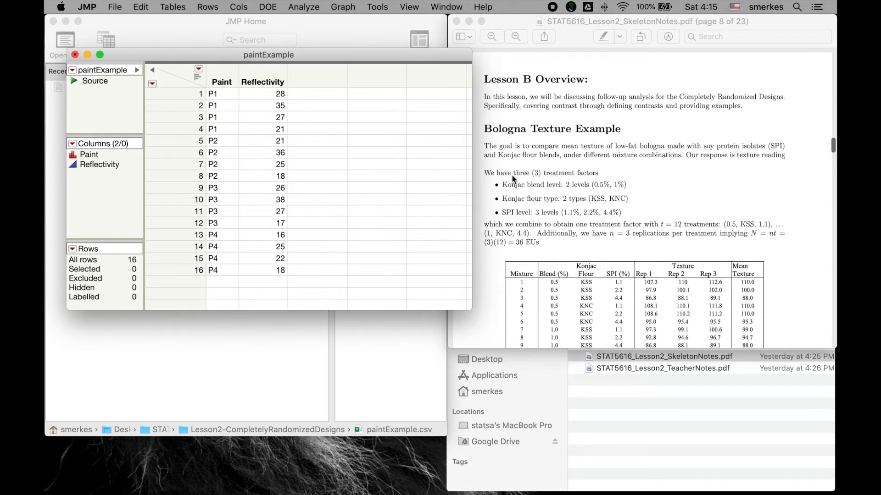
Step: Close the paintExample table without saving and open the bolognaExample data file
{"action": "left_click", "coordinate": [75, 55]}
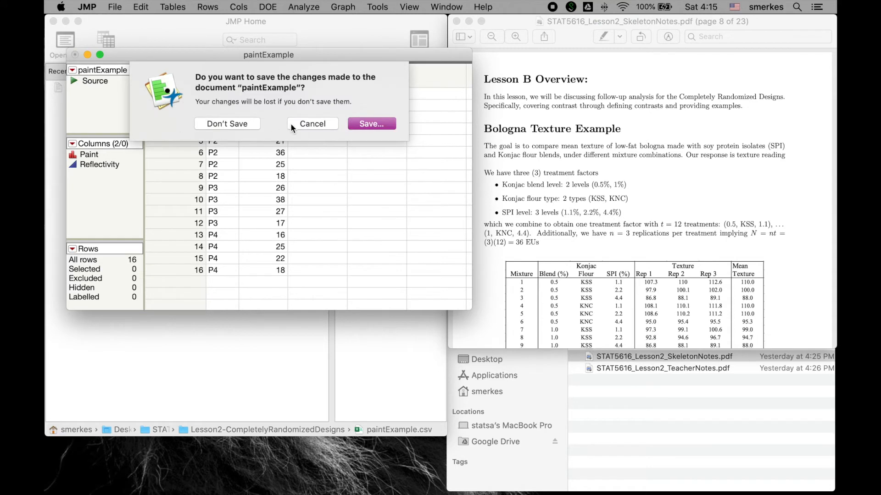
{"action": "left_click", "coordinate": [236, 123]}
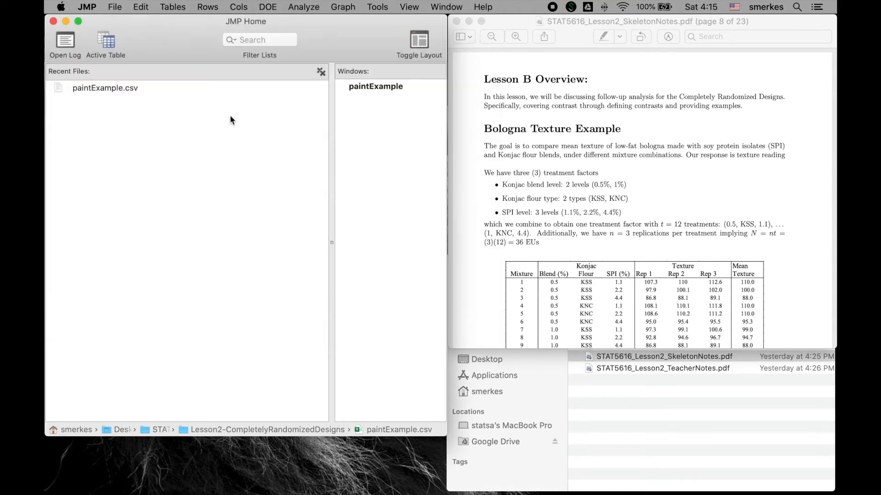
{"action": "left_click", "coordinate": [120, 9]}
{"action": "left_click", "coordinate": [128, 34]}
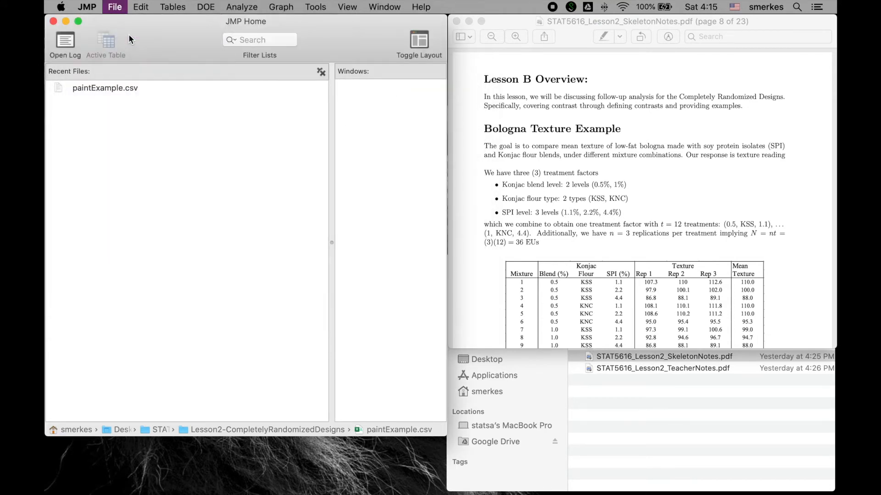
{"action": "double_click", "coordinate": [331, 161]}
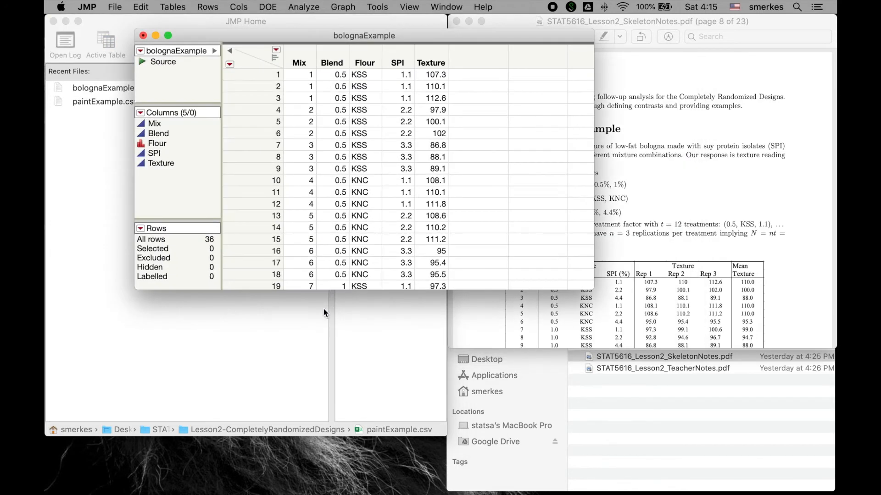
Step: Lengthen the bolognaExample window to show all rows, change Mix to the nominal modeling type, and move the window clear of the notes
{"action": "left_click_drag", "start_coordinate": [323, 289], "coordinate": [317, 494]}
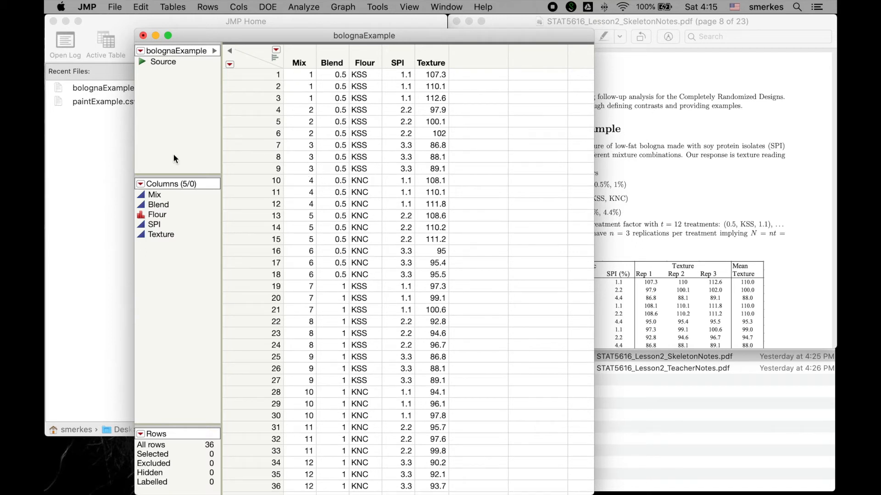
{"action": "left_click", "coordinate": [141, 196]}
{"action": "left_click", "coordinate": [147, 227]}
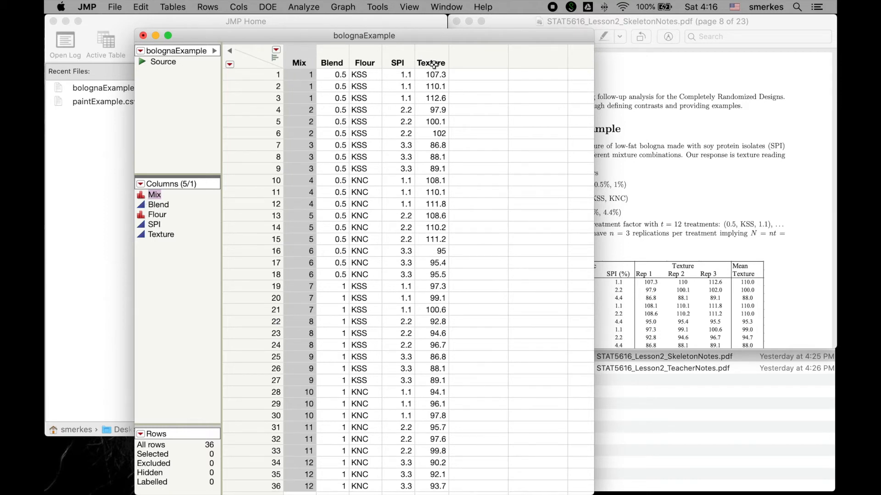
{"action": "left_click_drag", "start_coordinate": [374, 32], "coordinate": [300, 17]}
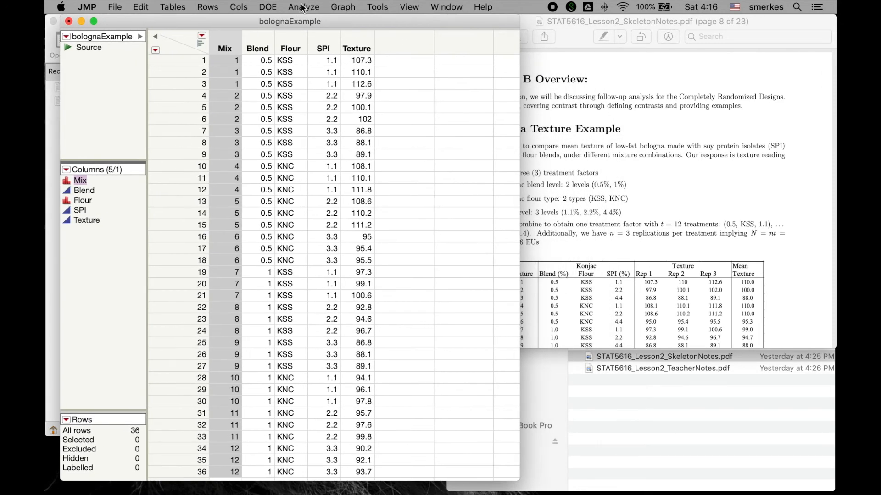
Step: Fit a least squares model with Texture as the response and Mix as the model effect
{"action": "left_click", "coordinate": [303, 7]}
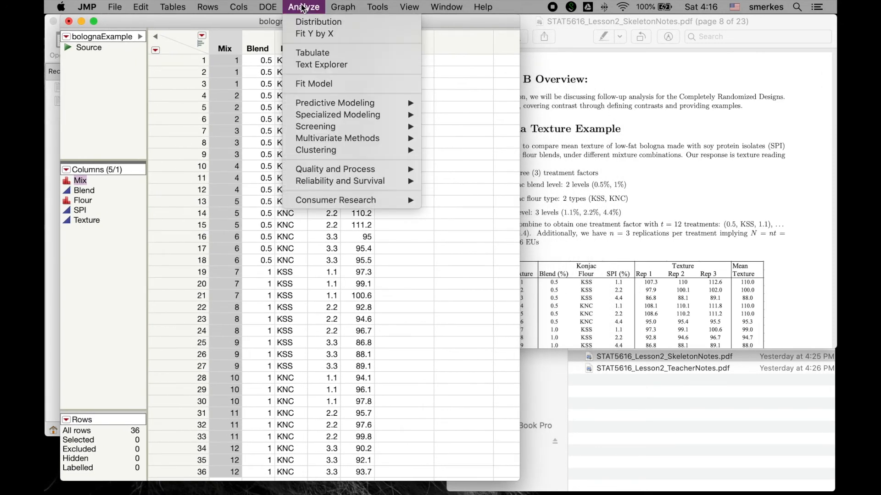
{"action": "left_click", "coordinate": [313, 80]}
{"action": "left_click_drag", "start_coordinate": [201, 151], "coordinate": [384, 117]}
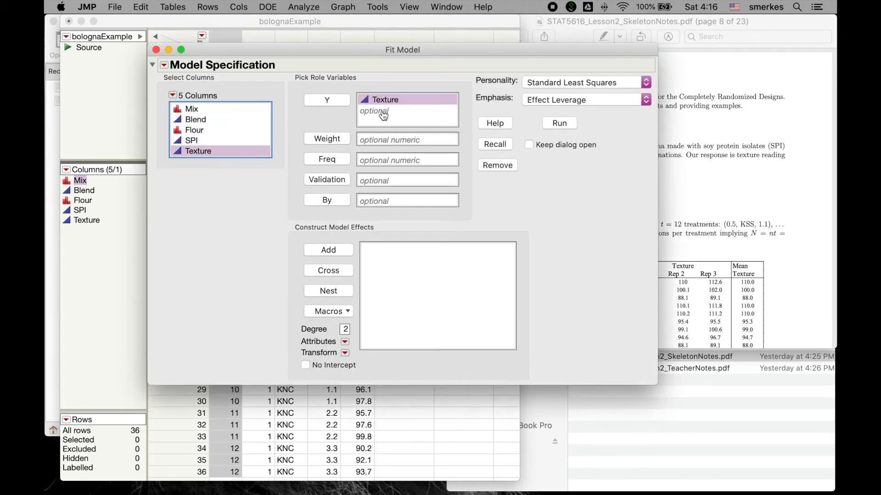
{"action": "left_click", "coordinate": [200, 110]}
{"action": "left_click", "coordinate": [321, 249]}
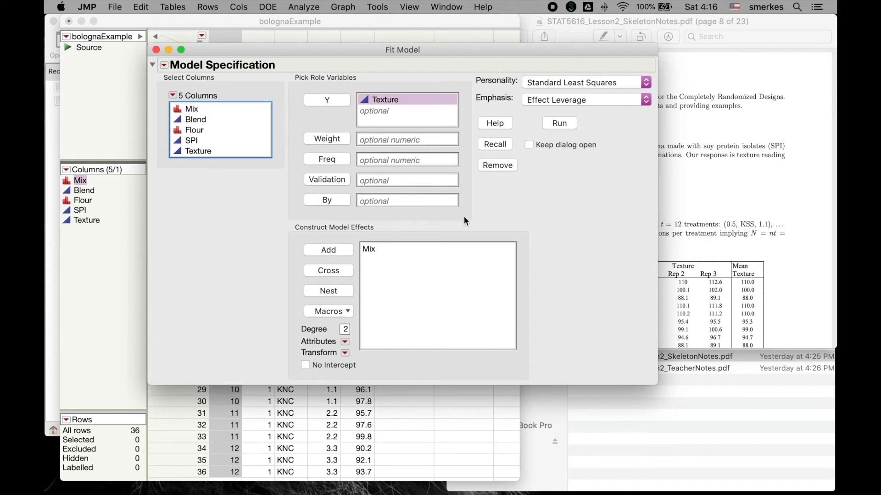
{"action": "left_click", "coordinate": [565, 124]}
Step: Compare the report's Analysis of Variance table with the notes' Bologna One-way ANOVA Results
{"action": "scroll", "coordinate": [399, 309], "scroll_direction": "down", "scroll_amount": 5}
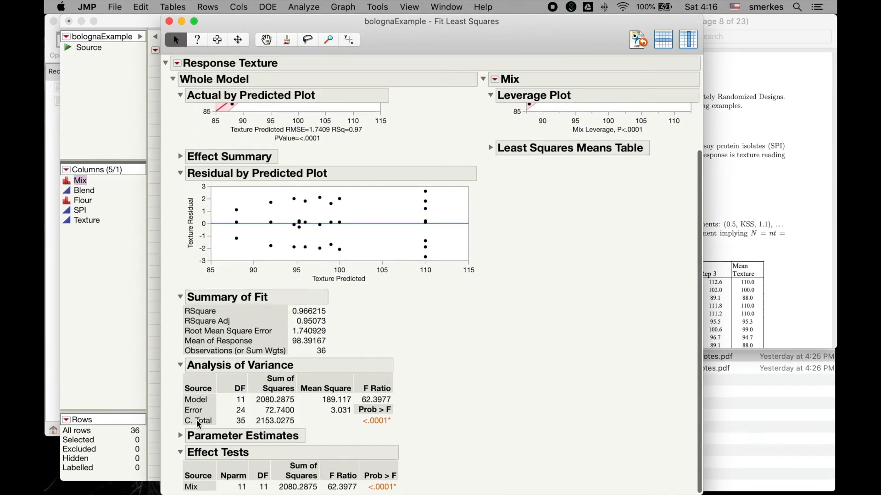
{"action": "left_click", "coordinate": [731, 300]}
{"action": "scroll", "coordinate": [731, 300], "scroll_direction": "down", "scroll_amount": 10}
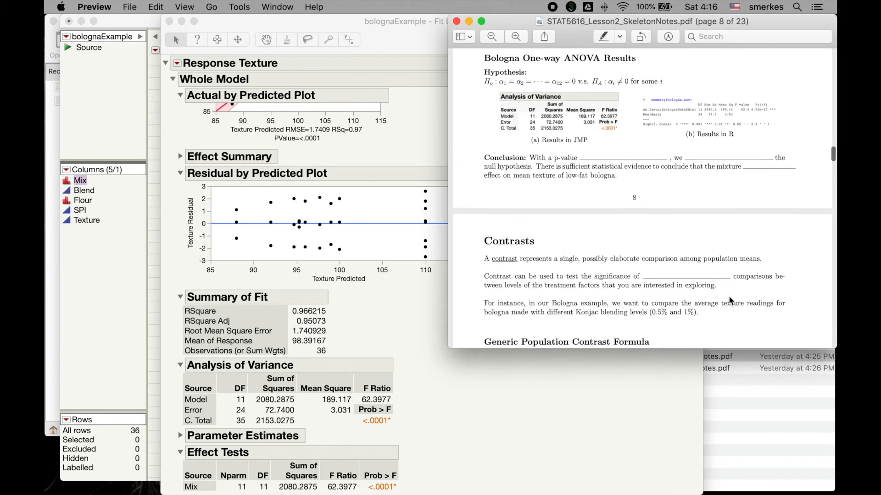
{"action": "scroll", "coordinate": [731, 301], "scroll_direction": "up", "scroll_amount": 1}
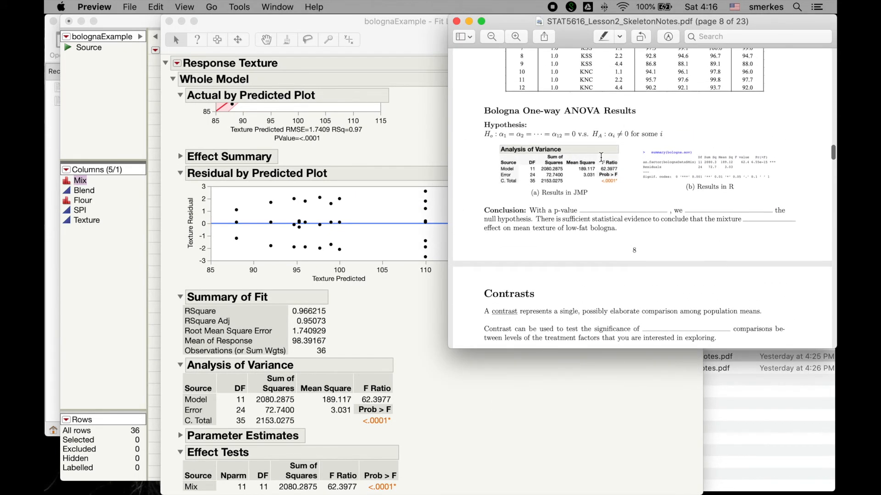
Step: Bring the notes' Contrast in JMP output on page 12 into view
{"action": "scroll", "coordinate": [542, 292], "scroll_direction": "down", "scroll_amount": 15}
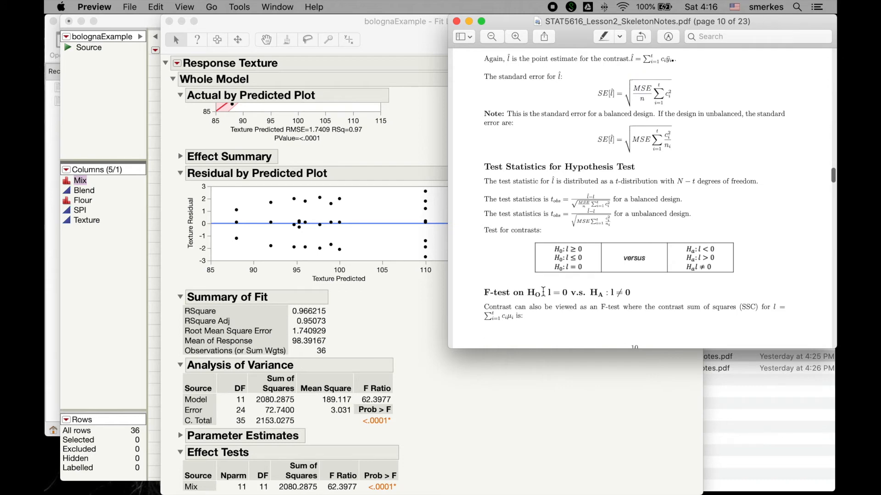
{"action": "scroll", "coordinate": [534, 296], "scroll_direction": "down", "scroll_amount": 8}
{"action": "scroll", "coordinate": [532, 299], "scroll_direction": "down", "scroll_amount": 10}
{"action": "scroll", "coordinate": [532, 298], "scroll_direction": "down", "scroll_amount": 5}
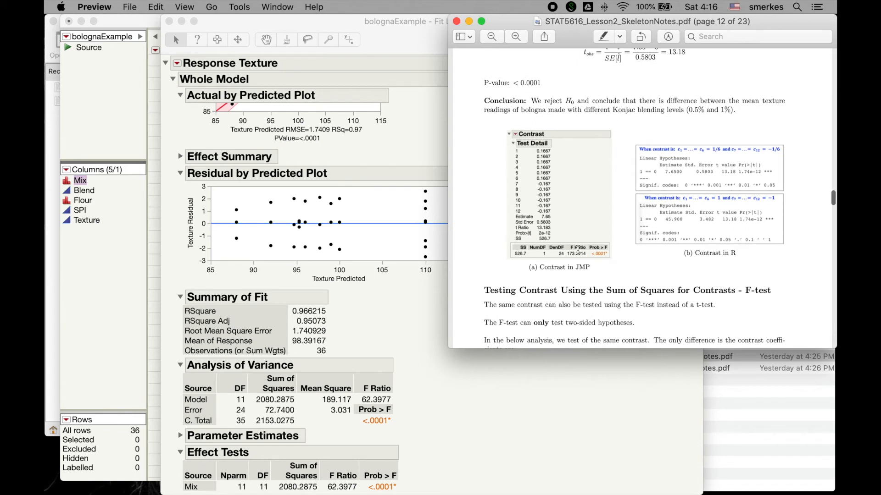
Step: Start an LSMeans Contrast for Mix in the JMP report and assign equal positive coefficients of 0.1667 to levels 1 through 6
{"action": "left_click", "coordinate": [495, 445]}
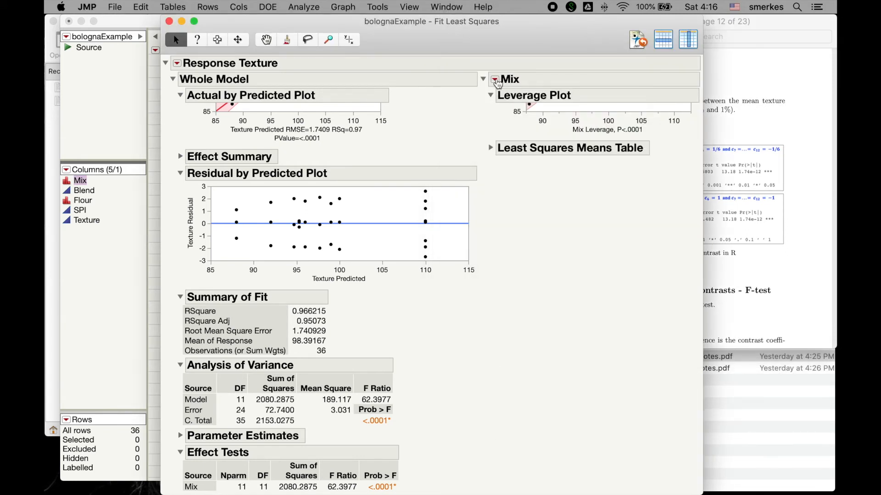
{"action": "left_click", "coordinate": [496, 80]}
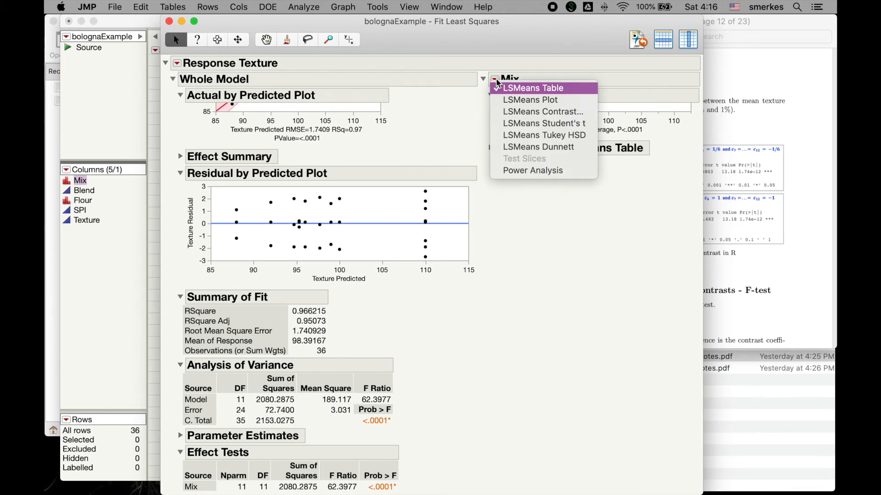
{"action": "left_click", "coordinate": [502, 112]}
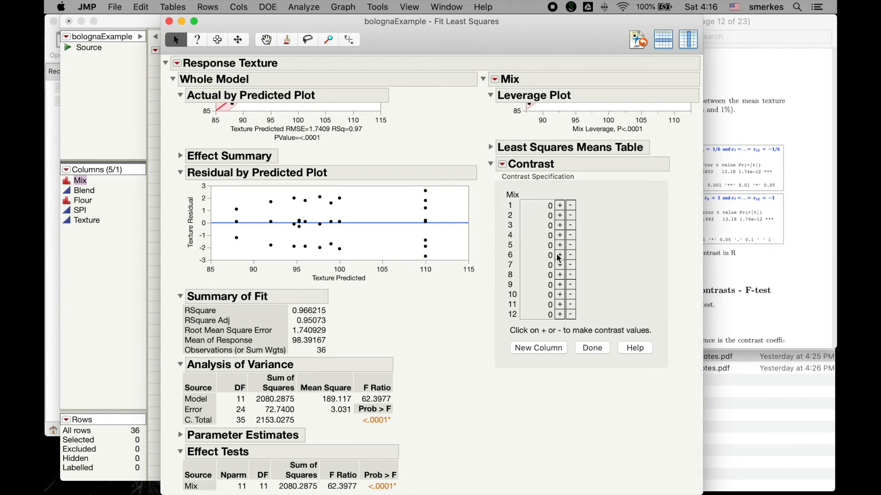
{"action": "left_click", "coordinate": [560, 205]}
{"action": "left_click", "coordinate": [560, 215]}
{"action": "left_click", "coordinate": [560, 225]}
{"action": "left_click", "coordinate": [560, 235]}
{"action": "left_click", "coordinate": [560, 246]}
{"action": "left_click", "coordinate": [560, 255]}
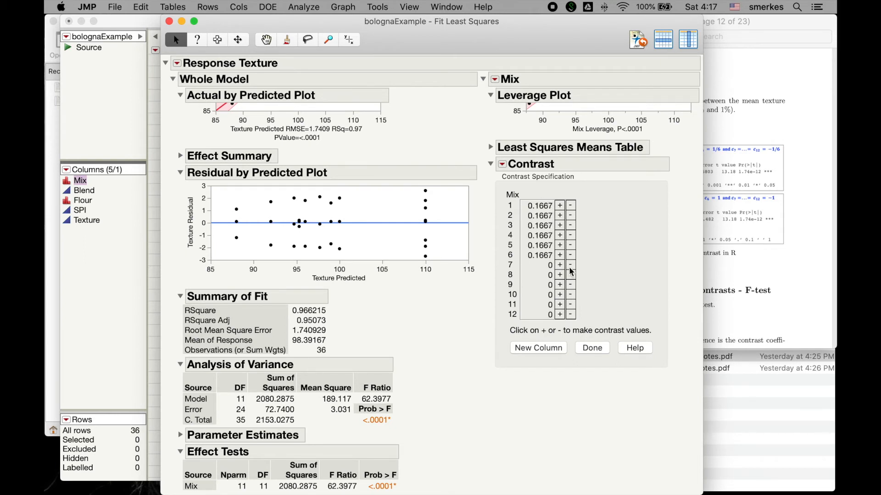
Step: Assign equal negative coefficients of -0.167 to Mix levels 7 through 12 and compute the contrast
{"action": "left_click", "coordinate": [571, 265]}
{"action": "left_click", "coordinate": [571, 275]}
{"action": "left_click", "coordinate": [571, 285]}
{"action": "left_click", "coordinate": [571, 295]}
{"action": "left_click", "coordinate": [571, 305]}
{"action": "left_click", "coordinate": [571, 314]}
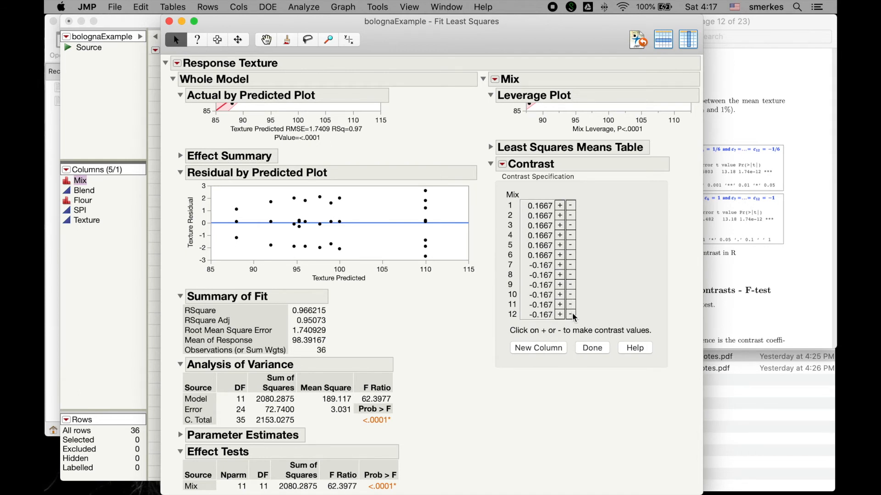
{"action": "left_click", "coordinate": [593, 348]}
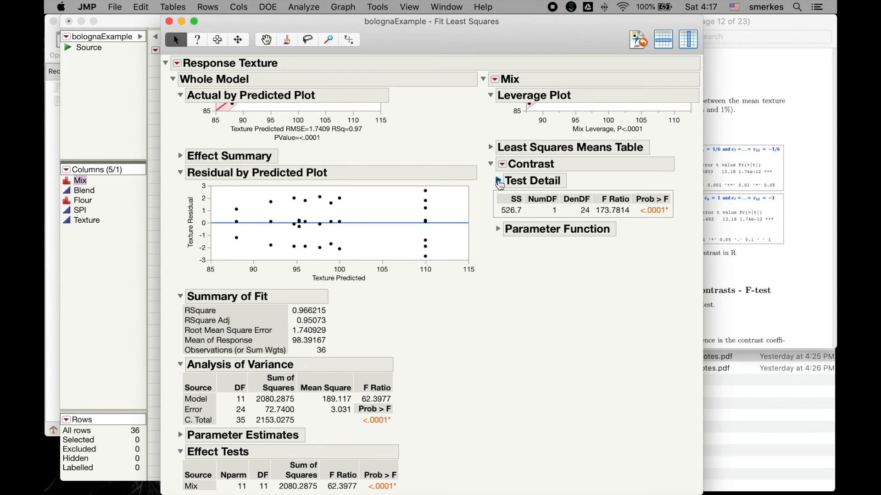
Step: Expand the contrast's Test Detail and bring the notes' section on testing contrasts with the F-test into view
{"action": "left_click", "coordinate": [499, 181]}
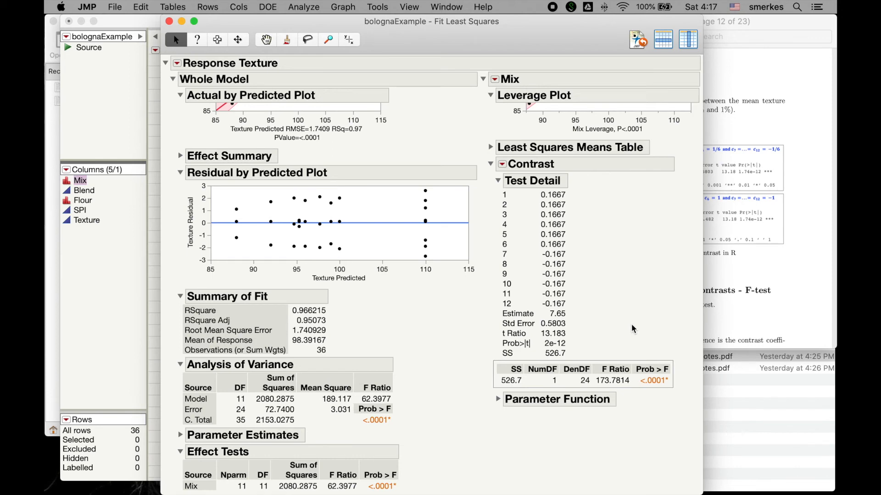
{"action": "left_click", "coordinate": [756, 303]}
{"action": "scroll", "coordinate": [754, 300], "scroll_direction": "down", "scroll_amount": 15}
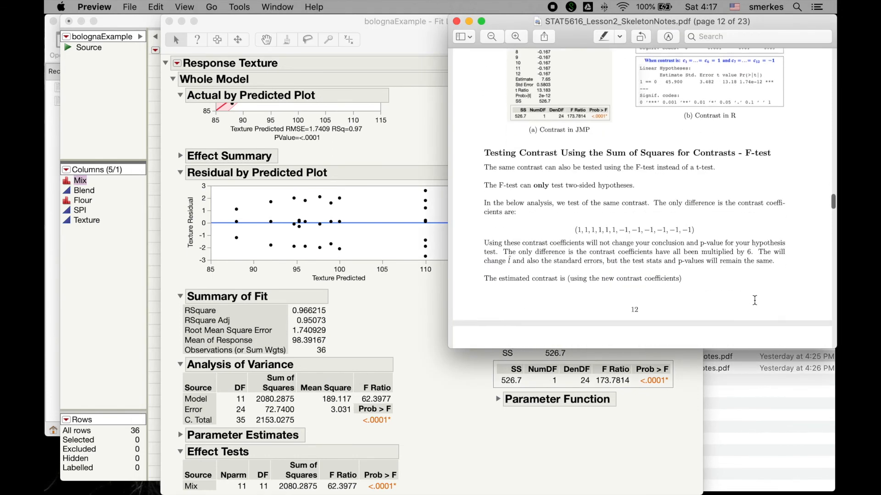
Step: Find the notes' Tukey's HSD section on page 15, then run LSMeans Tukey HSD for Mix in the JMP report and show its connecting letters
{"action": "scroll", "coordinate": [755, 304], "scroll_direction": "down", "scroll_amount": 15}
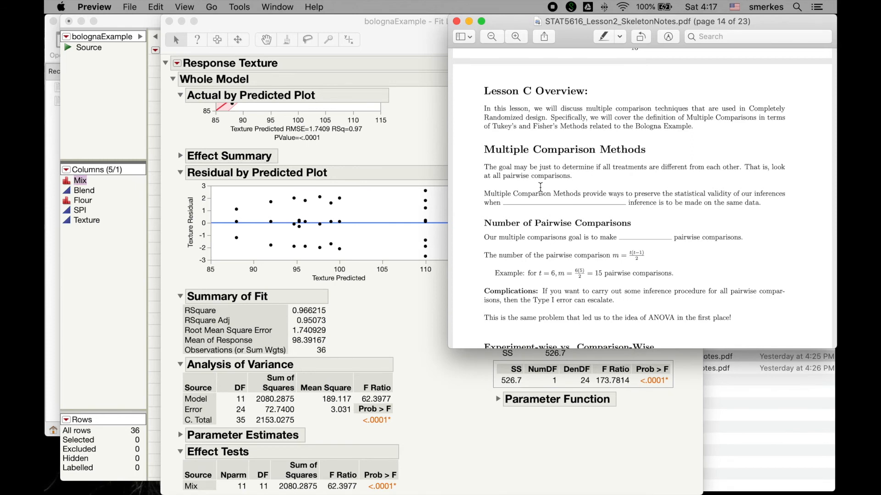
{"action": "scroll", "coordinate": [540, 186], "scroll_direction": "down", "scroll_amount": 15}
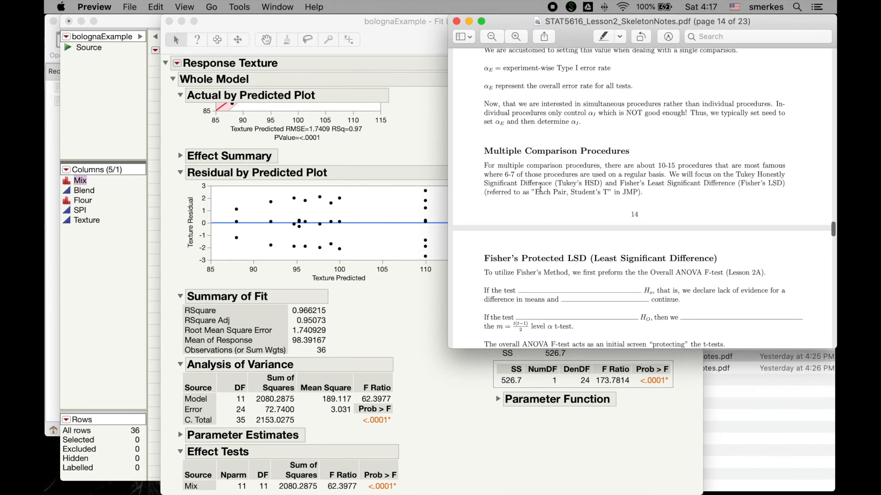
{"action": "scroll", "coordinate": [541, 187], "scroll_direction": "down", "scroll_amount": 5}
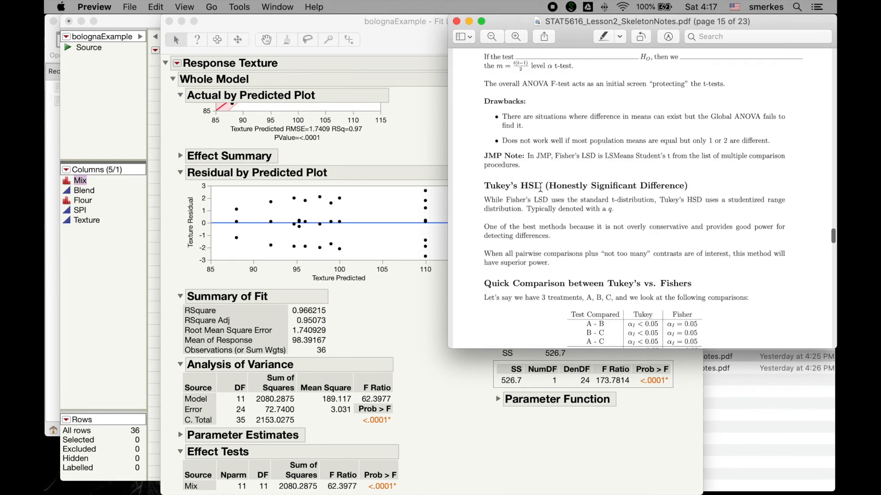
{"action": "left_click", "coordinate": [524, 436]}
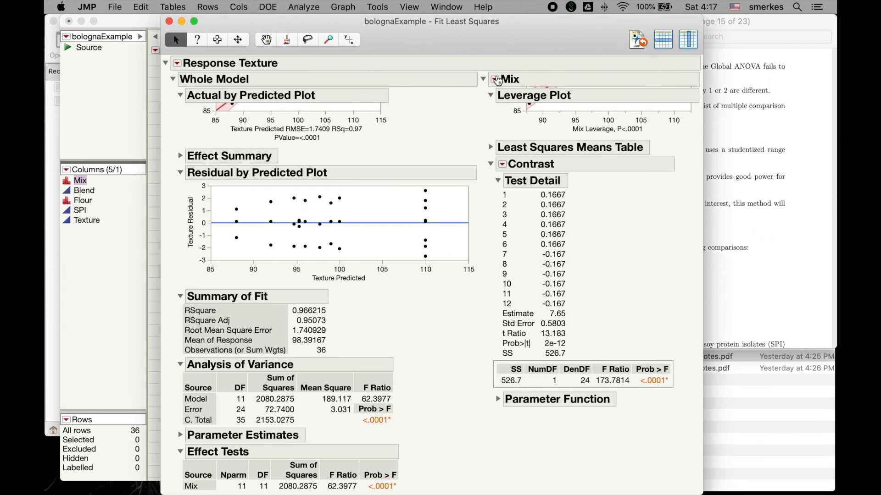
{"action": "left_click", "coordinate": [496, 79]}
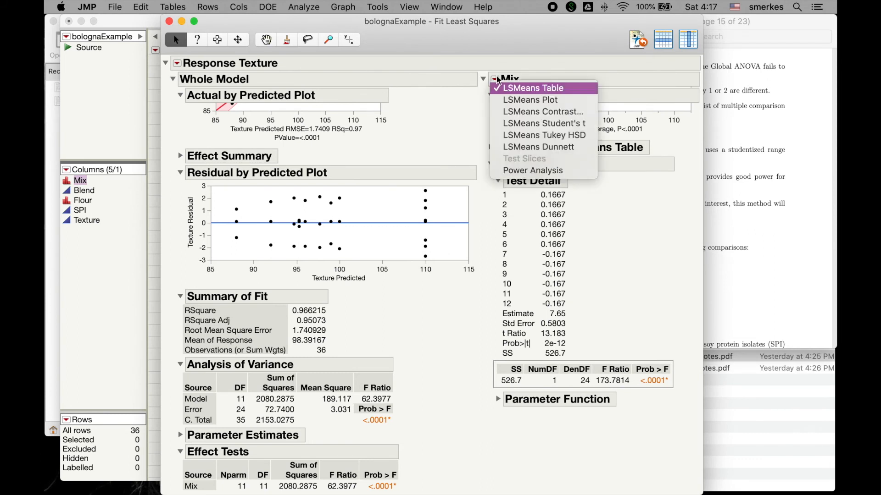
{"action": "left_click", "coordinate": [507, 136]}
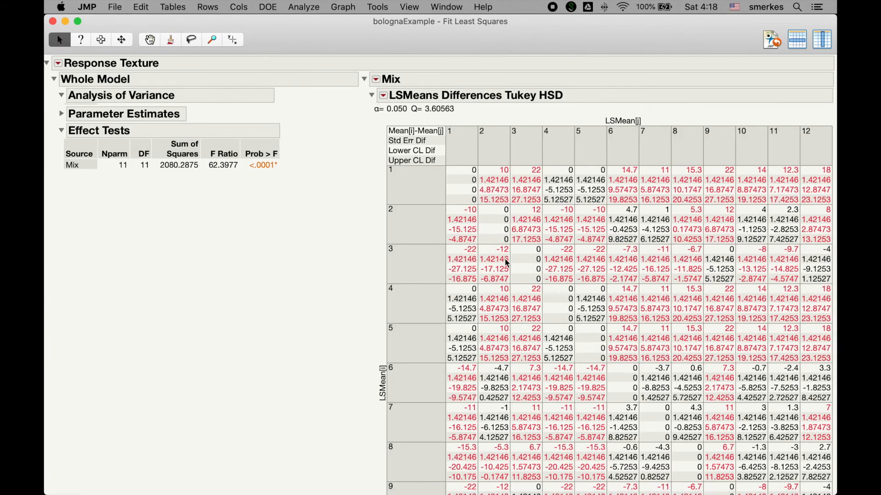
{"action": "scroll", "coordinate": [507, 263], "scroll_direction": "down", "scroll_amount": 10}
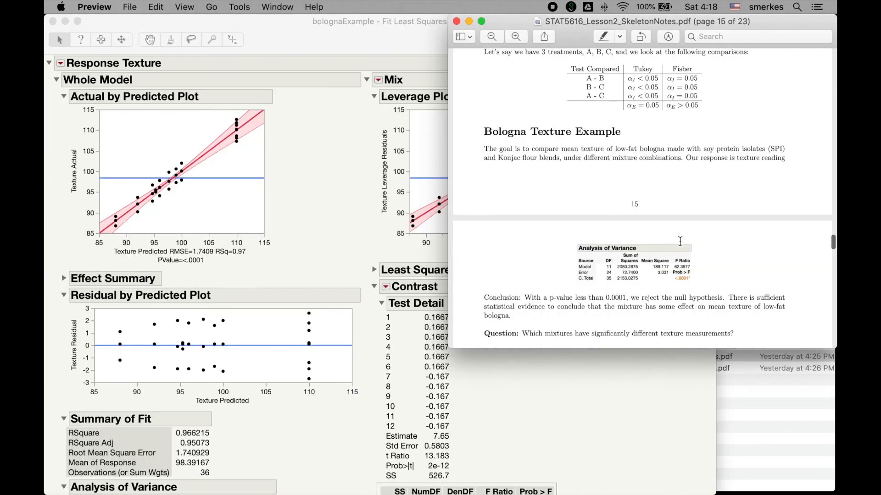
Step: Bring the Lesson D Overview on page 17 of the PDF notes into view and point out its Power and Sample Size topic
{"action": "scroll", "coordinate": [680, 241], "scroll_direction": "down", "scroll_amount": 15}
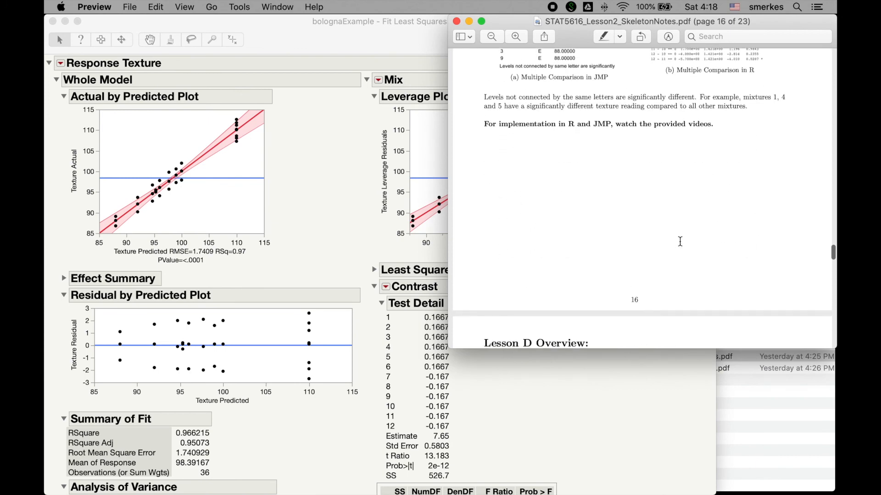
{"action": "left_click_drag", "start_coordinate": [611, 200], "coordinate": [686, 202]}
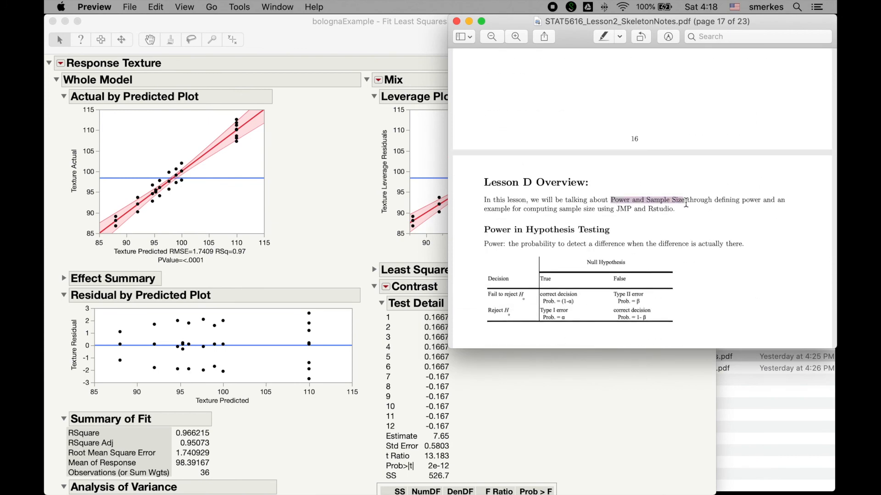
{"action": "left_click", "coordinate": [481, 271]}
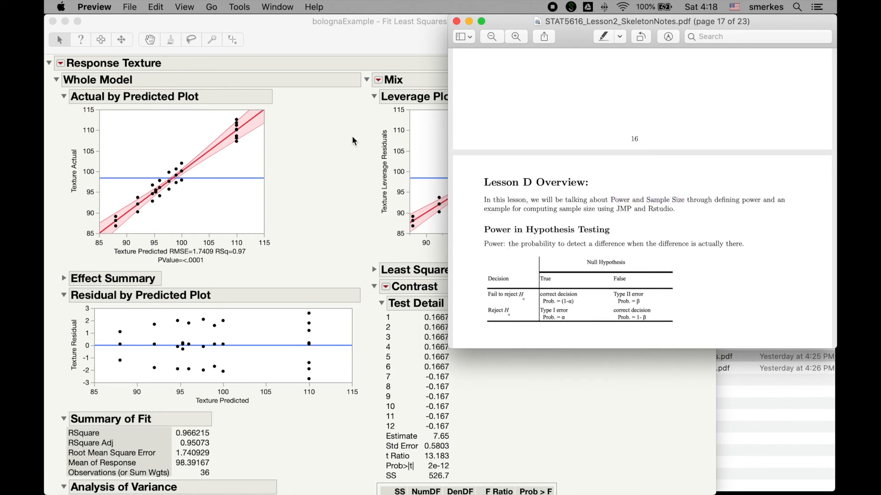
Step: Open JMP's Sample Size and Power calculator for k Sample Means and set the standard deviation to 7.5
{"action": "left_click", "coordinate": [368, 111]}
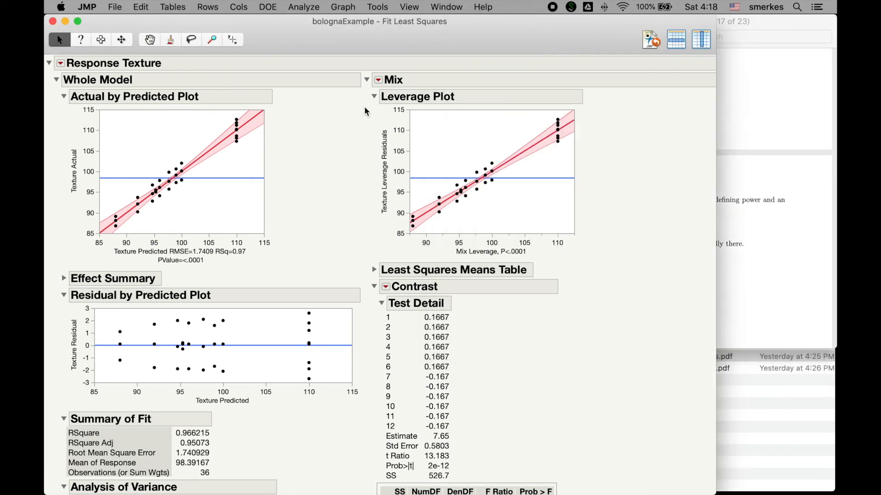
{"action": "left_click", "coordinate": [269, 10]}
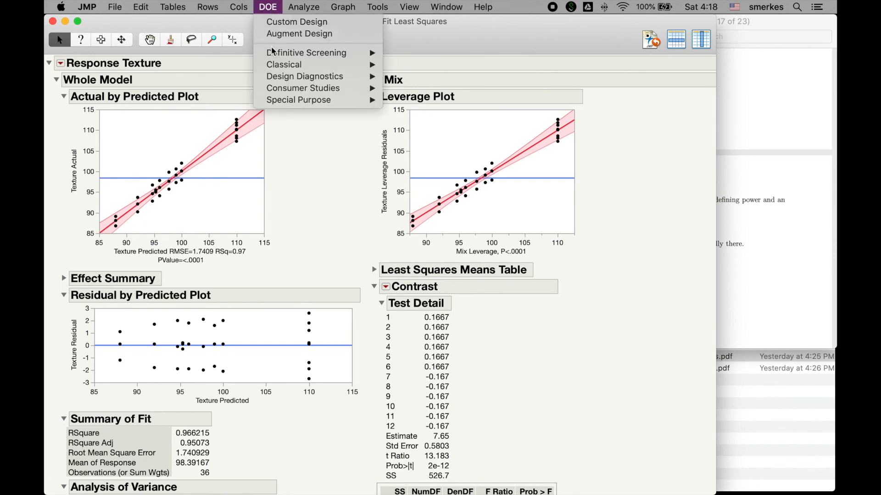
{"action": "mouse_move", "coordinate": [279, 79]}
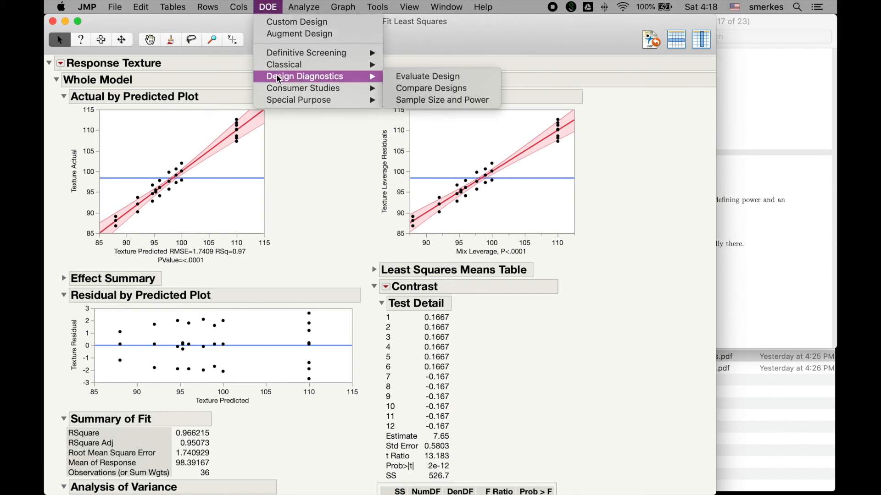
{"action": "left_click", "coordinate": [438, 104]}
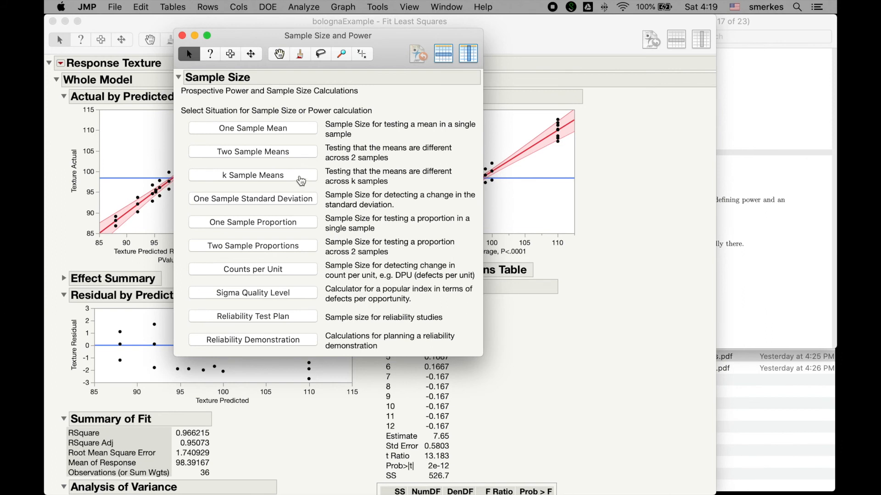
{"action": "left_click", "coordinate": [301, 181]}
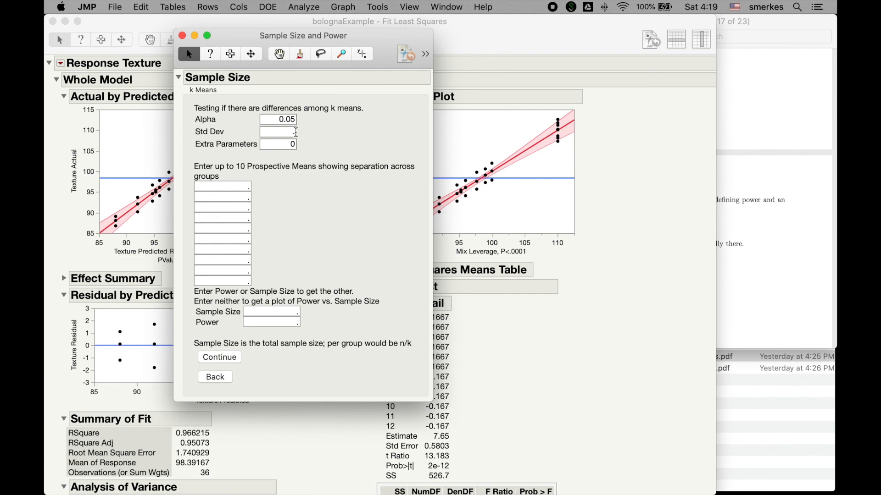
{"action": "left_click", "coordinate": [295, 132]}
{"action": "type", "text": "7.5"}
Step: Enter the five prospective group means as 0, 20, 10, 10 and 10
{"action": "left_click", "coordinate": [246, 186]}
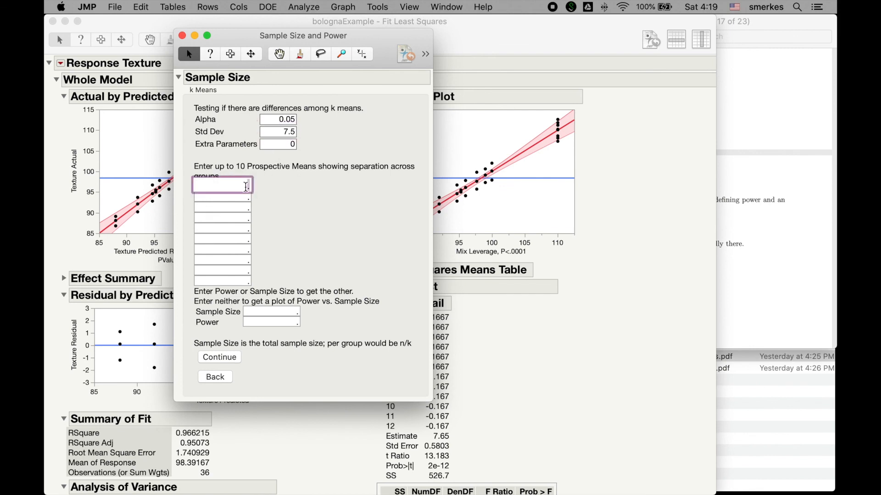
{"action": "type", "text": "0"}
{"action": "left_click", "coordinate": [247, 197]}
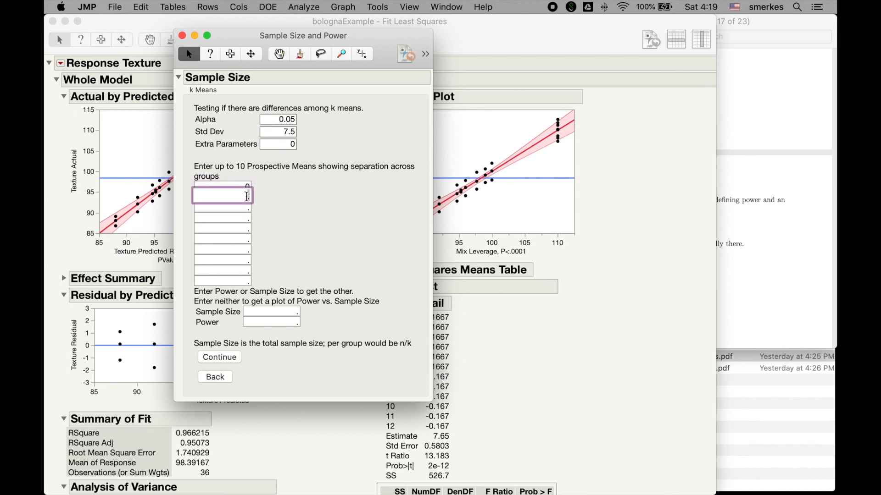
{"action": "type", "text": "20"}
{"action": "key", "text": "Tab"}
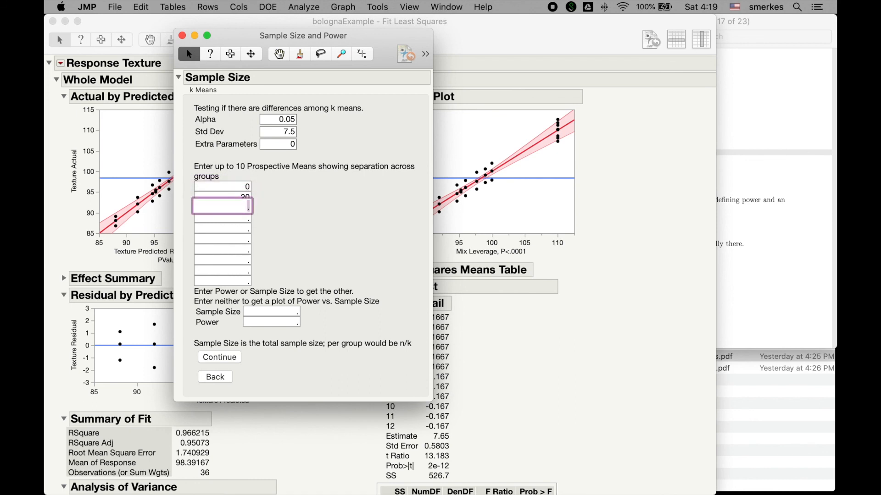
{"action": "type", "text": "10"}
{"action": "key", "text": "Tab"}
{"action": "type", "text": "10"}
{"action": "key", "text": "Tab"}
{"action": "type", "text": "10"}
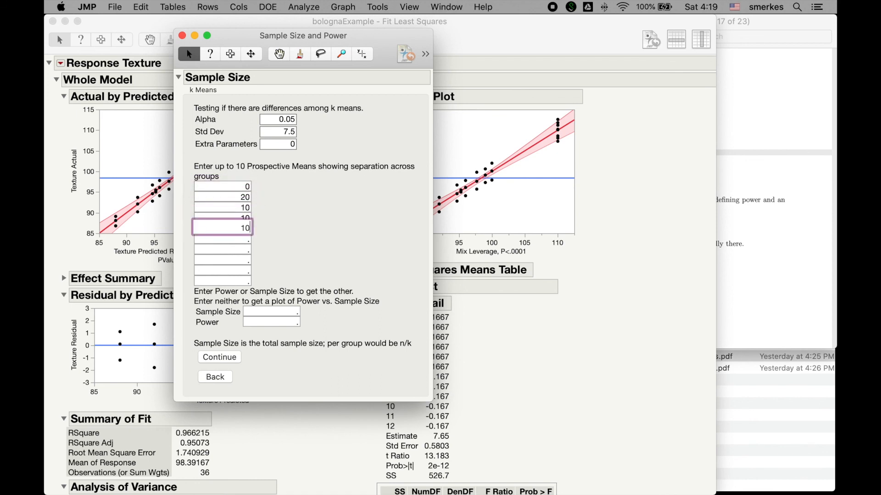
{"action": "left_click", "coordinate": [266, 222]}
Step: Set the power to 0.8 and calculate the required total sample size
{"action": "left_click", "coordinate": [267, 318]}
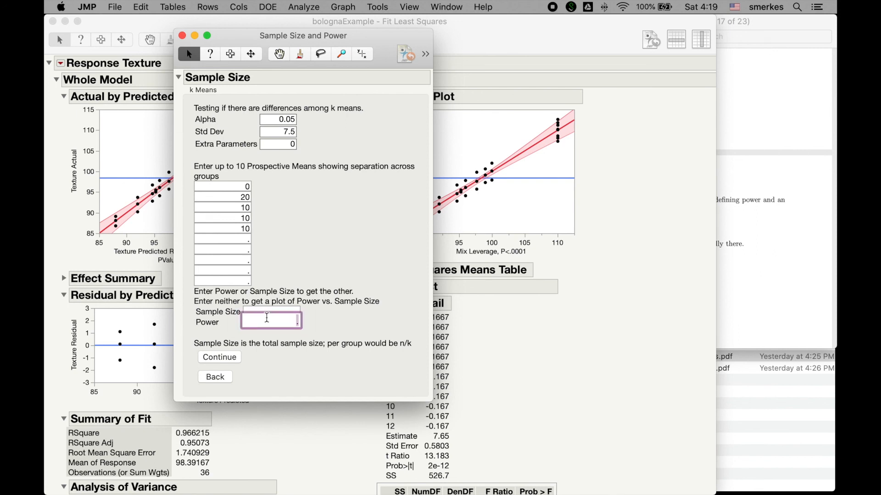
{"action": "type", "text": "8"}
{"action": "key", "text": "BackSpace"}
{"action": "type", "text": ".8"}
{"action": "left_click", "coordinate": [232, 360]}
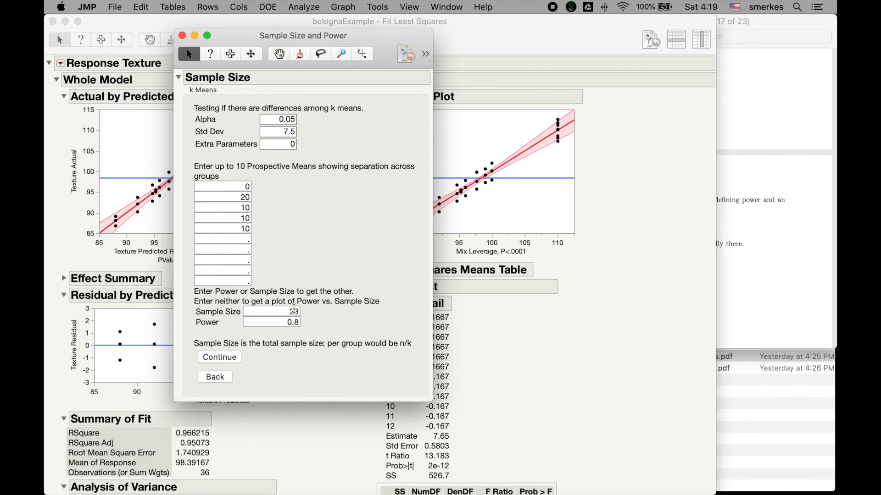